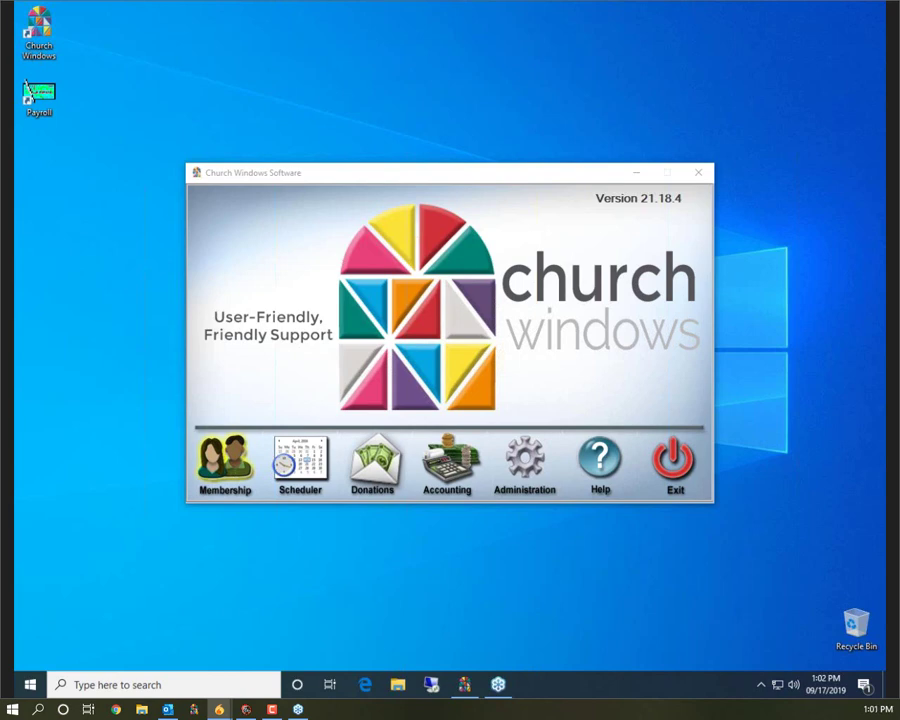
Look through the Membership training workbooks on the Church Windows website, and close the browser.
click(366, 686)
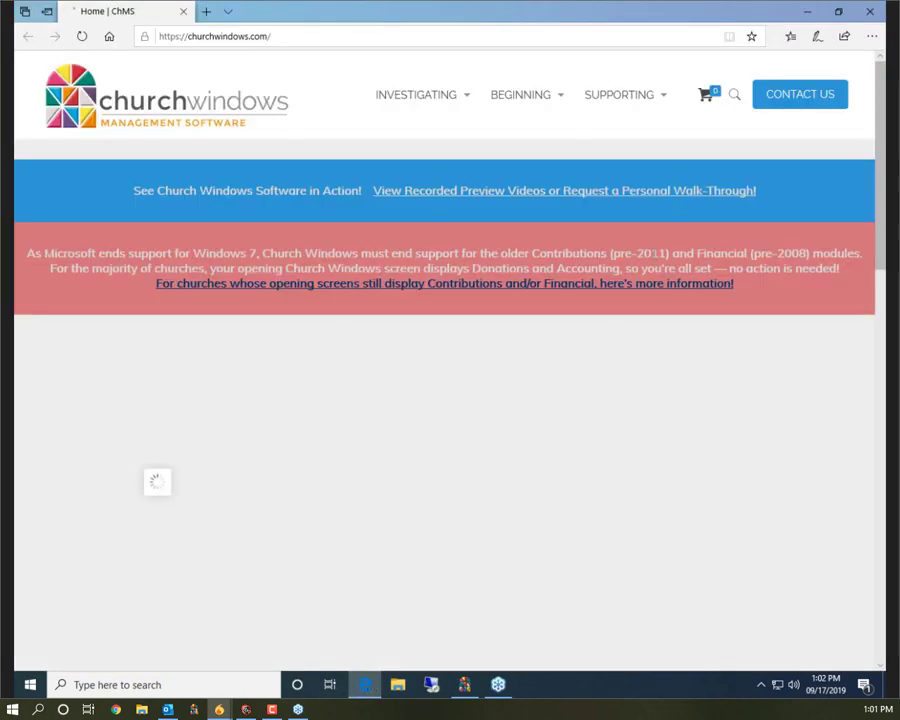
mouse_move(528, 93)
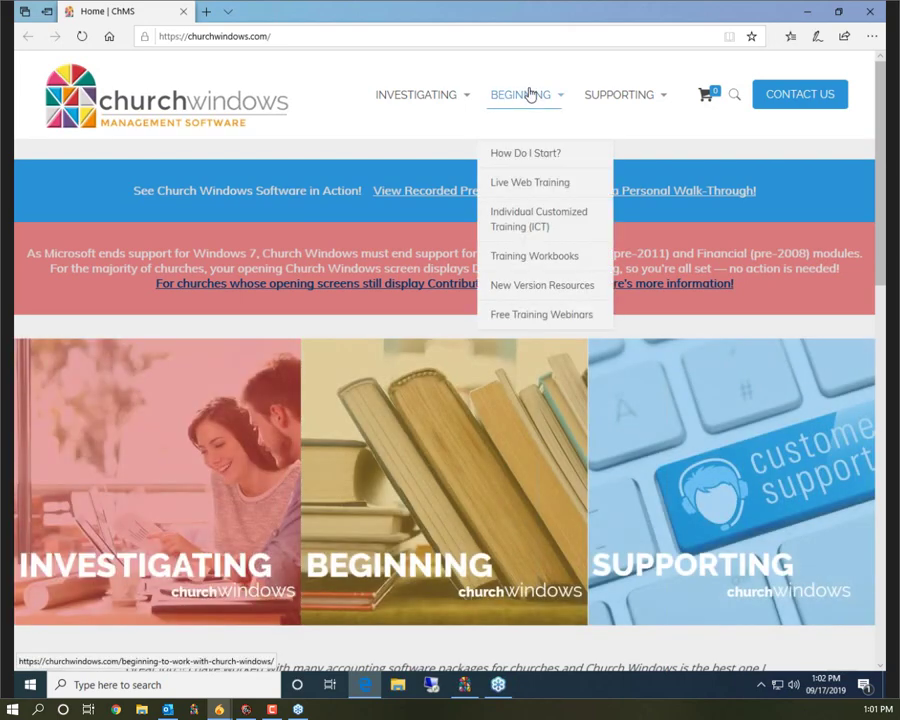
click(543, 259)
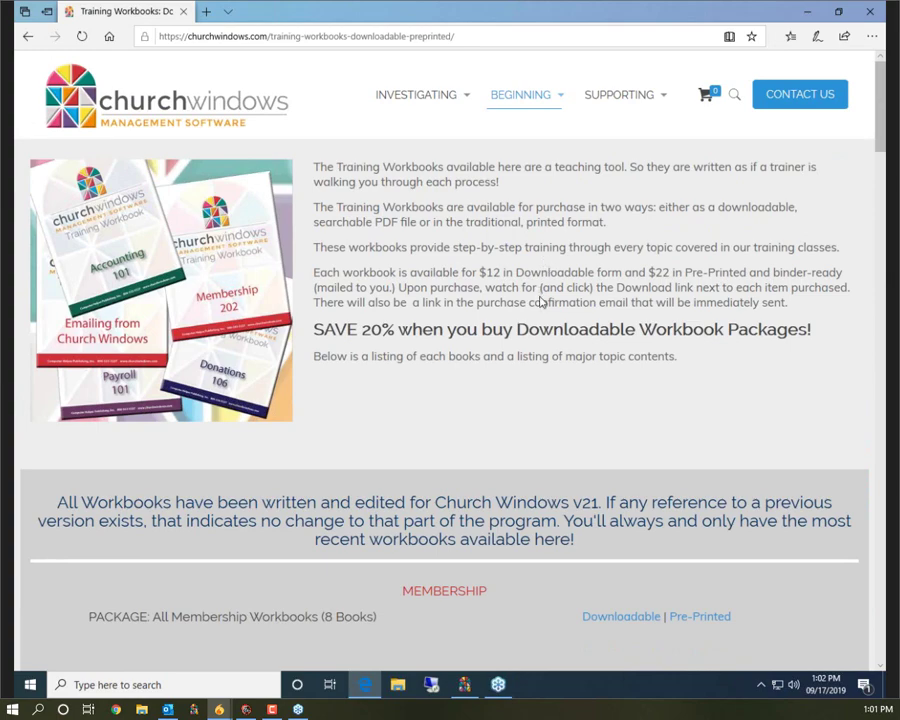
scroll(540, 298, down, 3)
scroll(540, 302, down, 1)
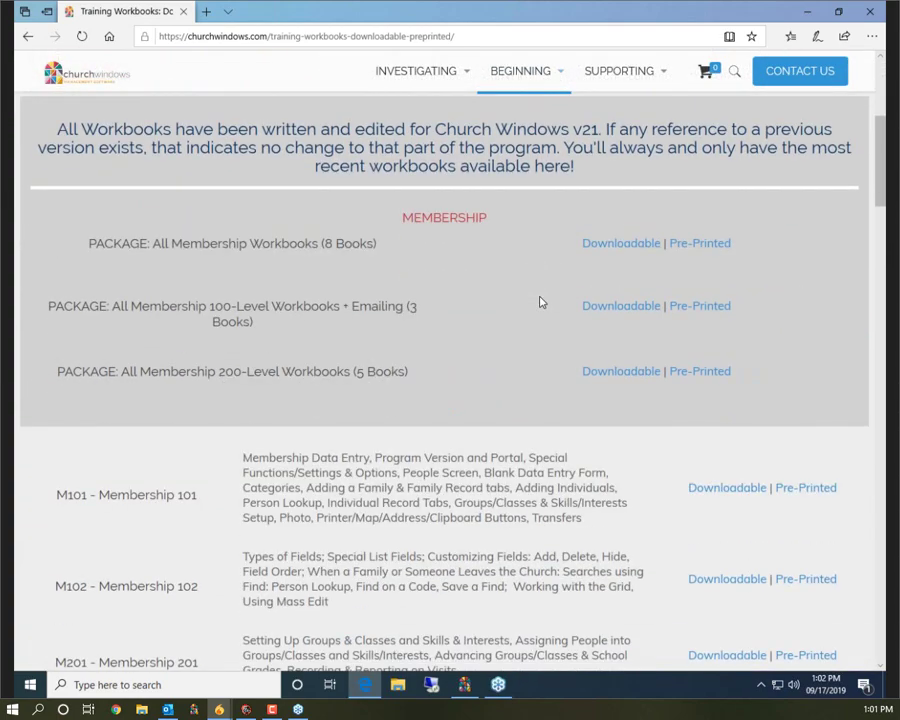
scroll(540, 302, down, 5)
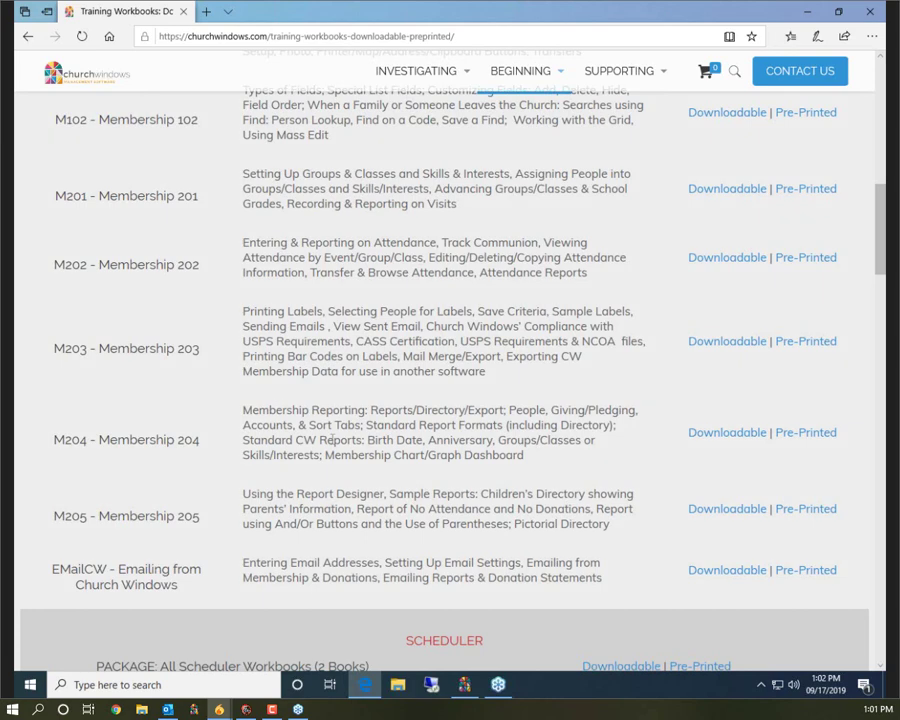
click(876, 12)
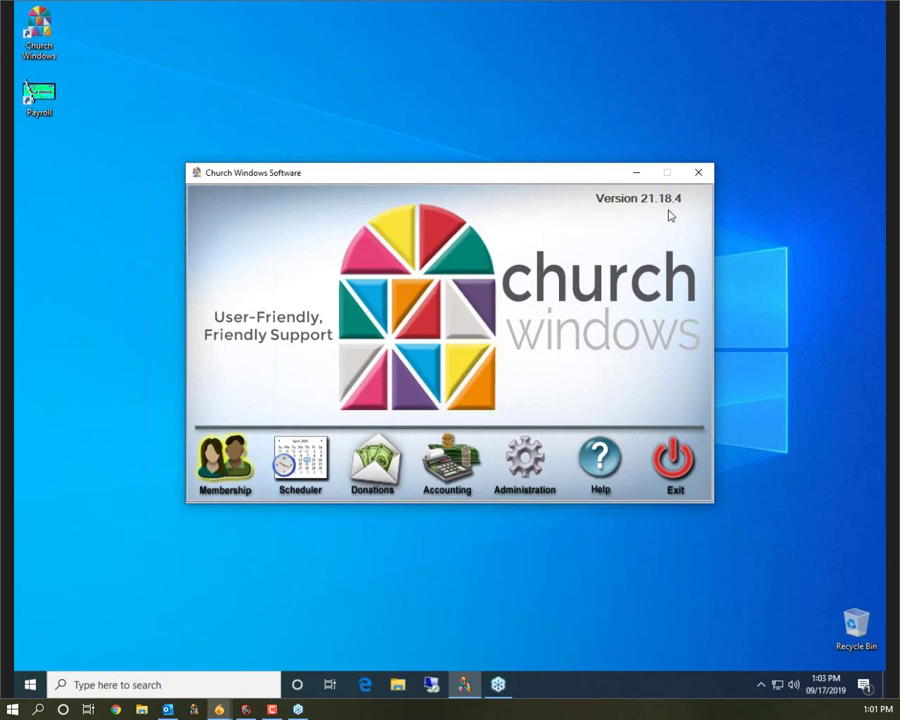
Open the People records in the Membership module.
click(214, 457)
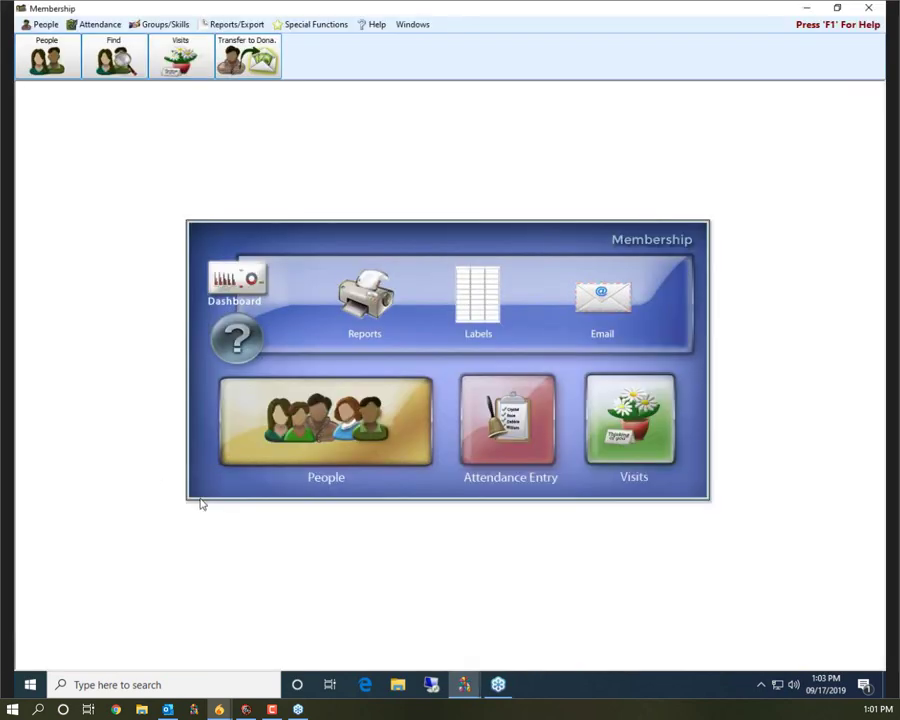
click(330, 435)
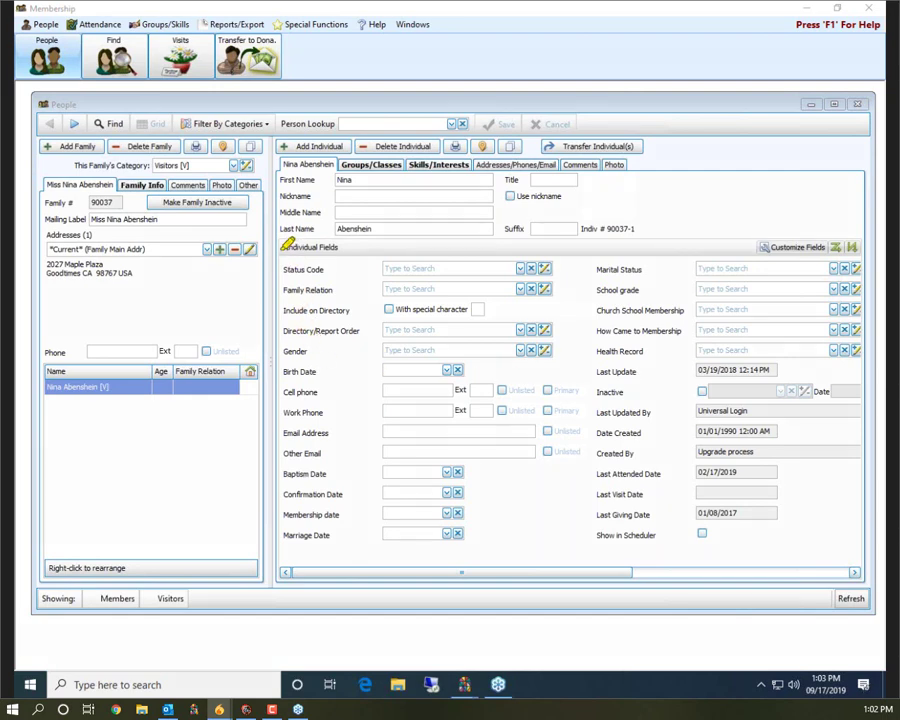
drag(285, 247, 340, 247)
drag(284, 310, 356, 308)
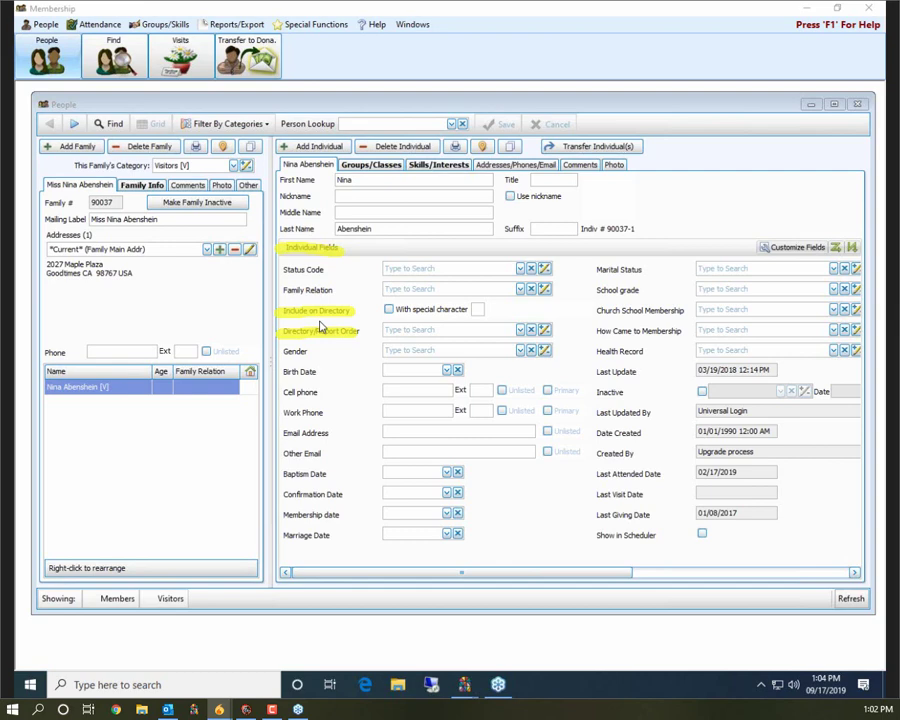
Turn on Include on Directory for the displayed individual, leaving the special character empty.
click(390, 310)
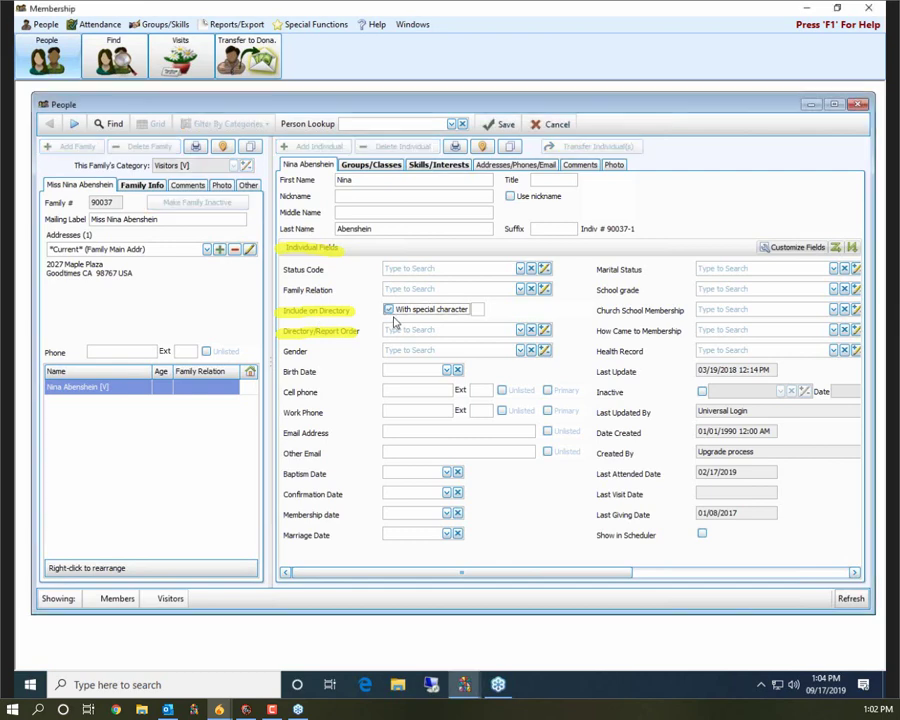
click(389, 312)
click(389, 311)
click(495, 124)
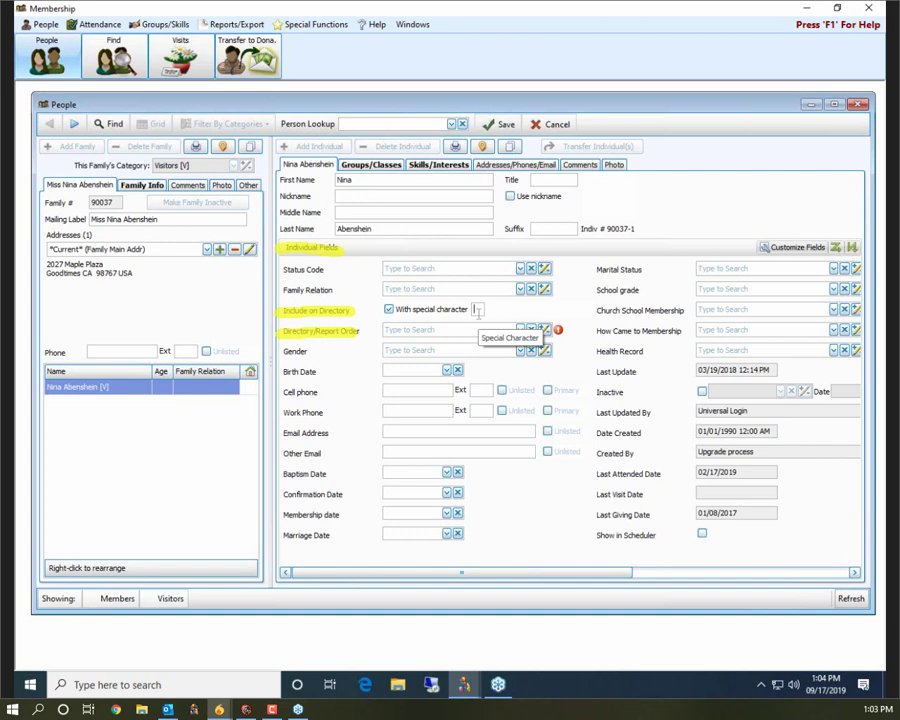
click(477, 311)
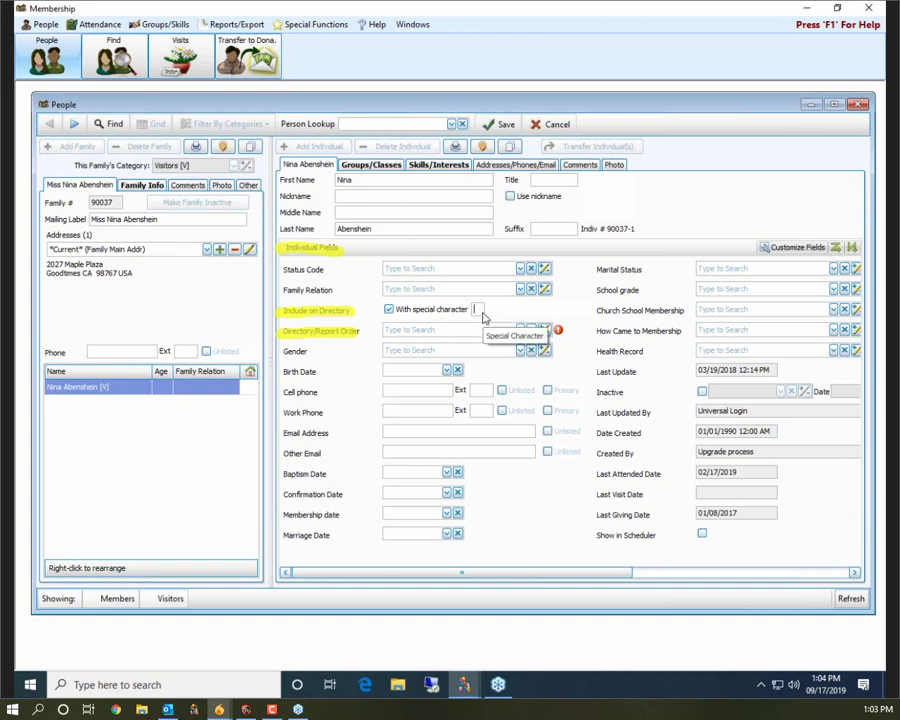
click(390, 311)
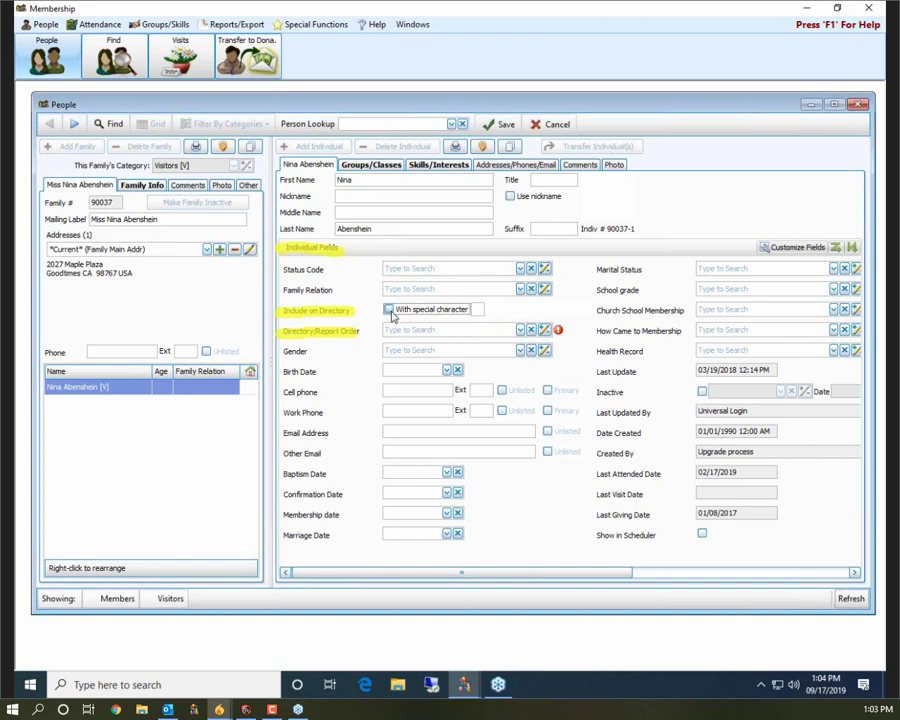
click(390, 311)
Set the individual's Directory/Report Order to 1 - Primary, save the record and close the People window.
click(520, 329)
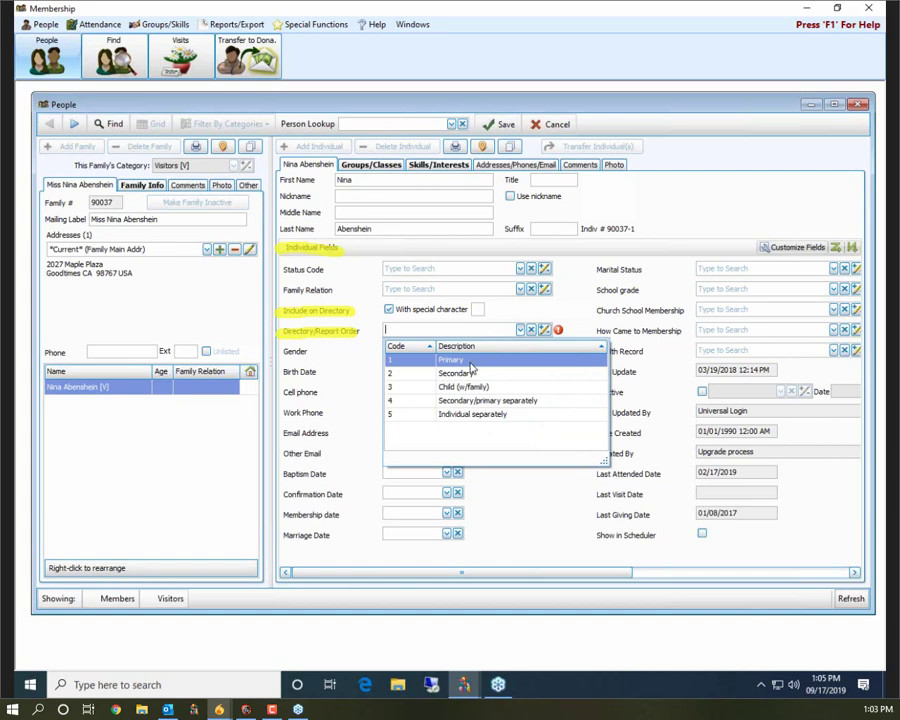
key(Return)
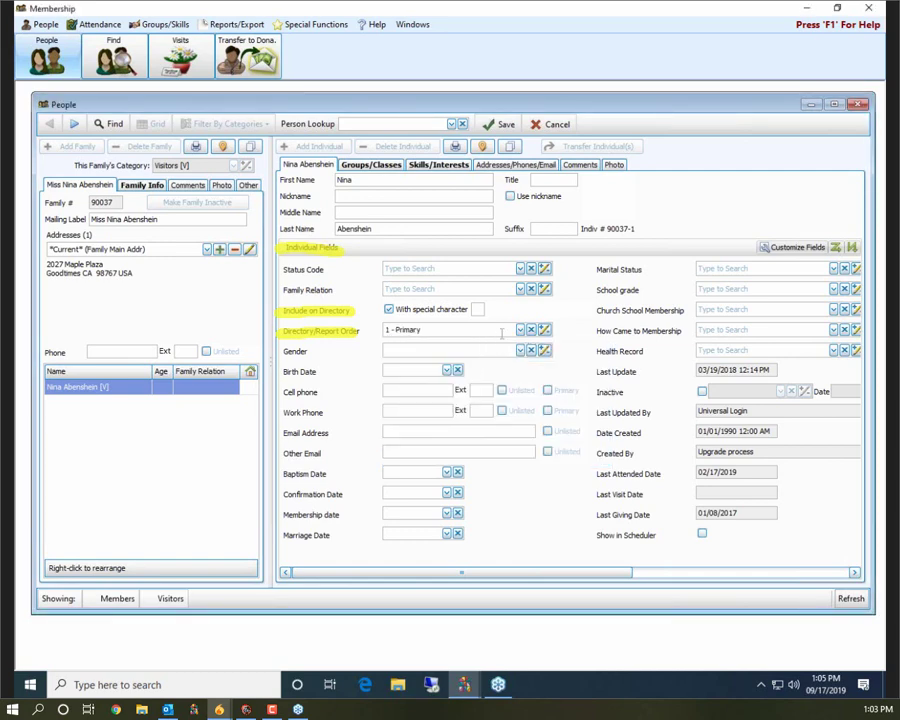
click(520, 329)
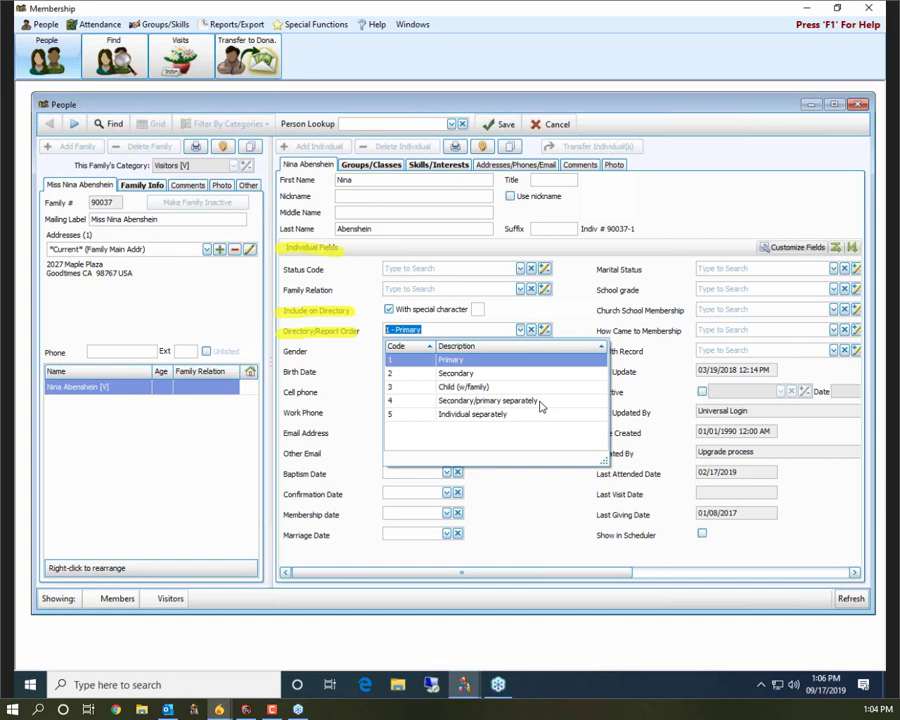
key(Escape)
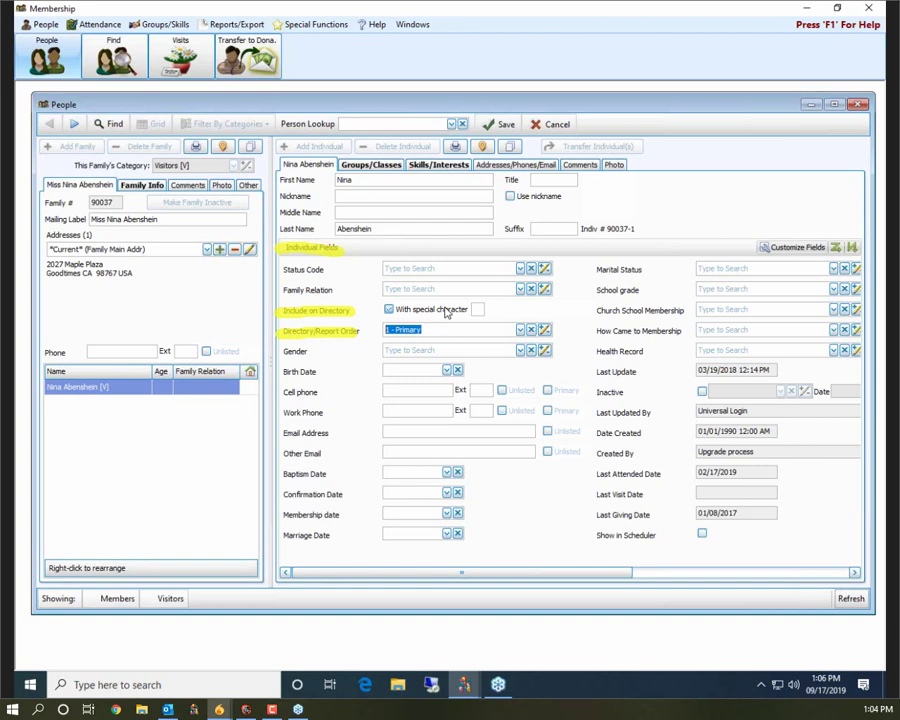
click(500, 124)
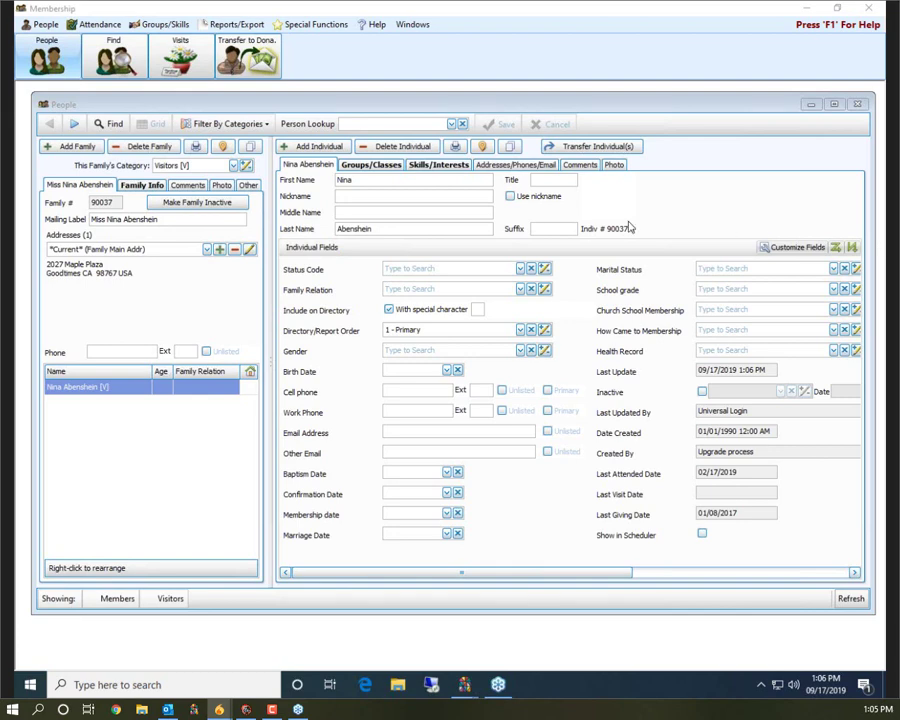
click(859, 105)
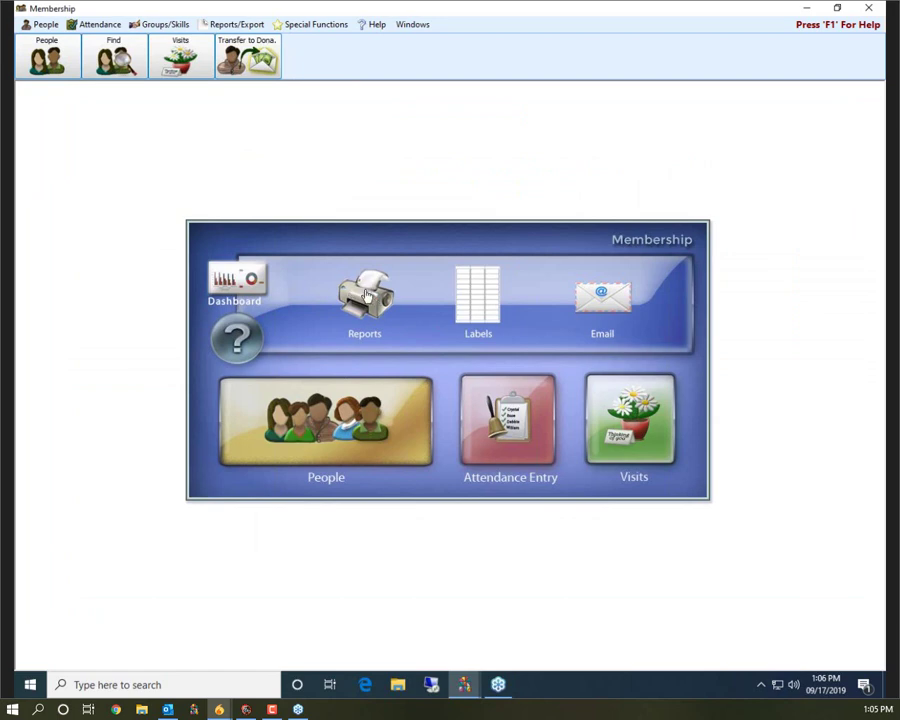
Start a Reports/Directory/Export report that includes people with and without giver numbers in the Members and Visitors categories.
click(232, 30)
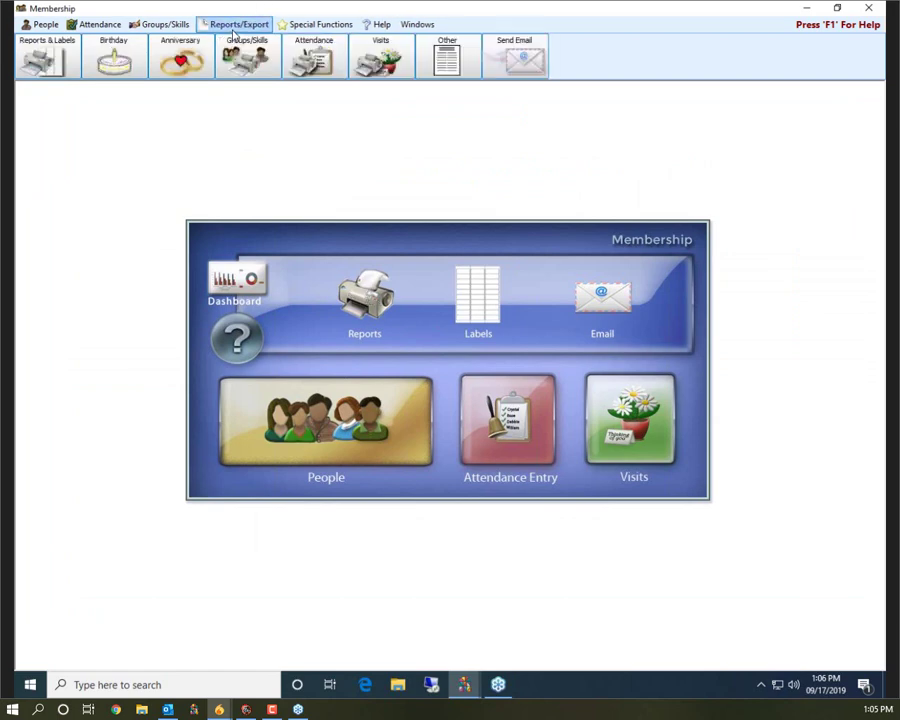
click(50, 54)
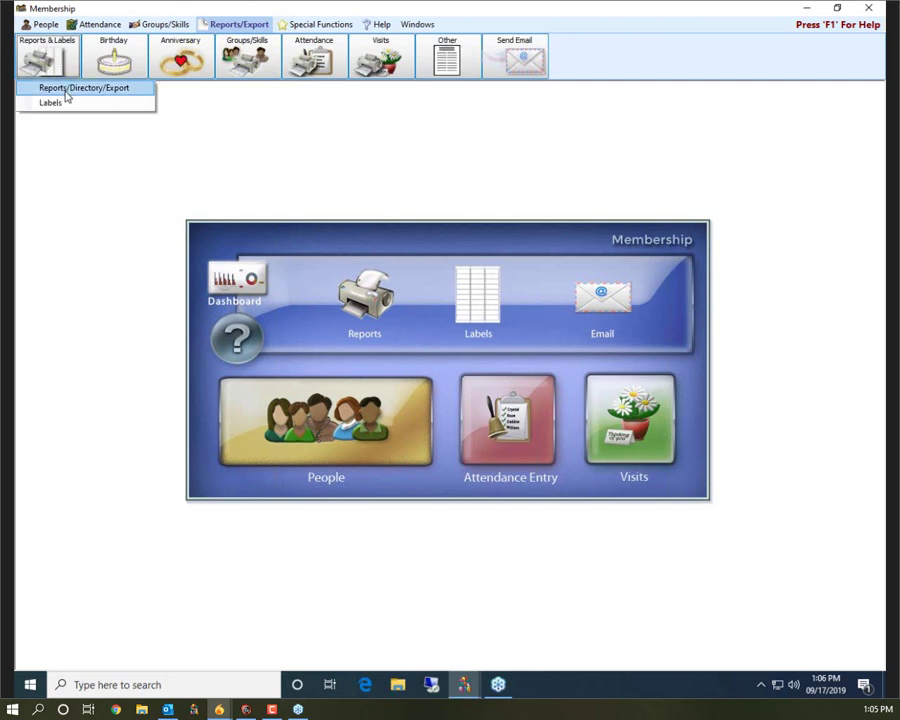
click(66, 89)
click(472, 238)
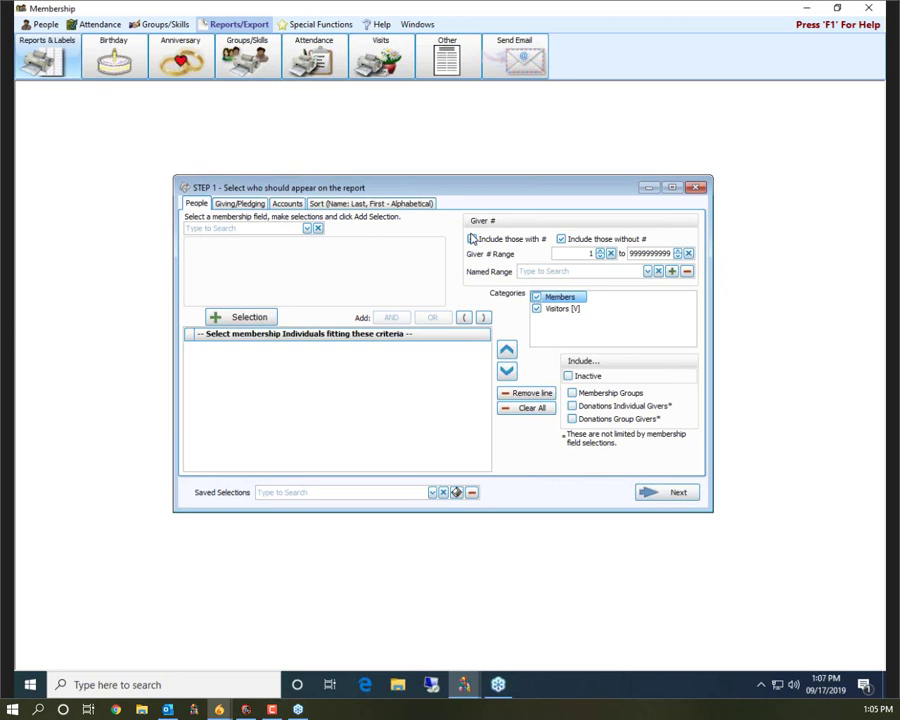
click(472, 239)
click(564, 311)
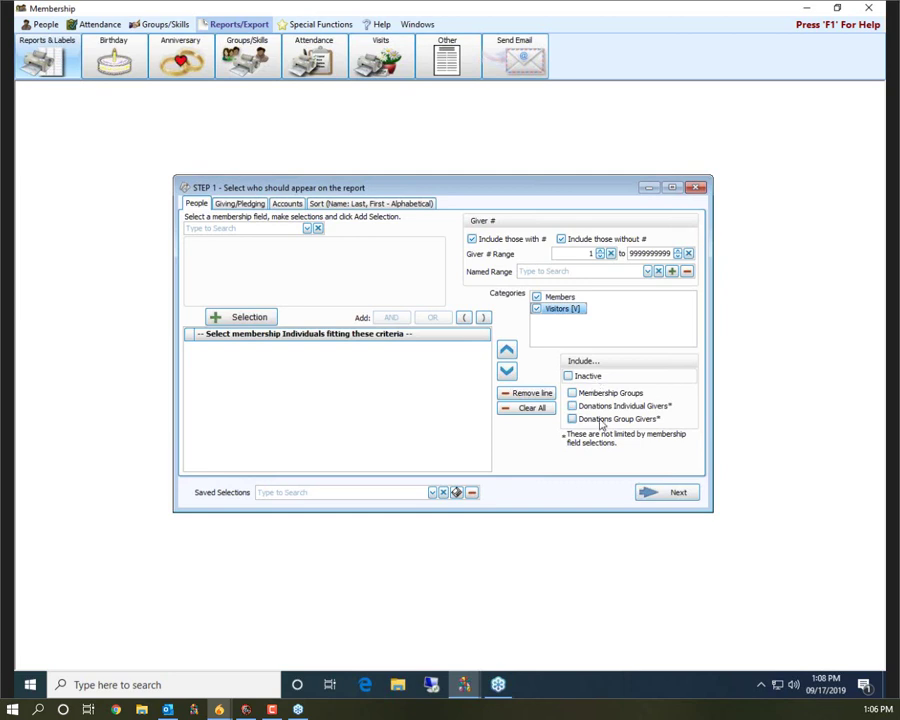
Review the Giving/Pledging, Accounts and Sort criteria, keep them as set, and proceed to the report layout selection.
click(250, 204)
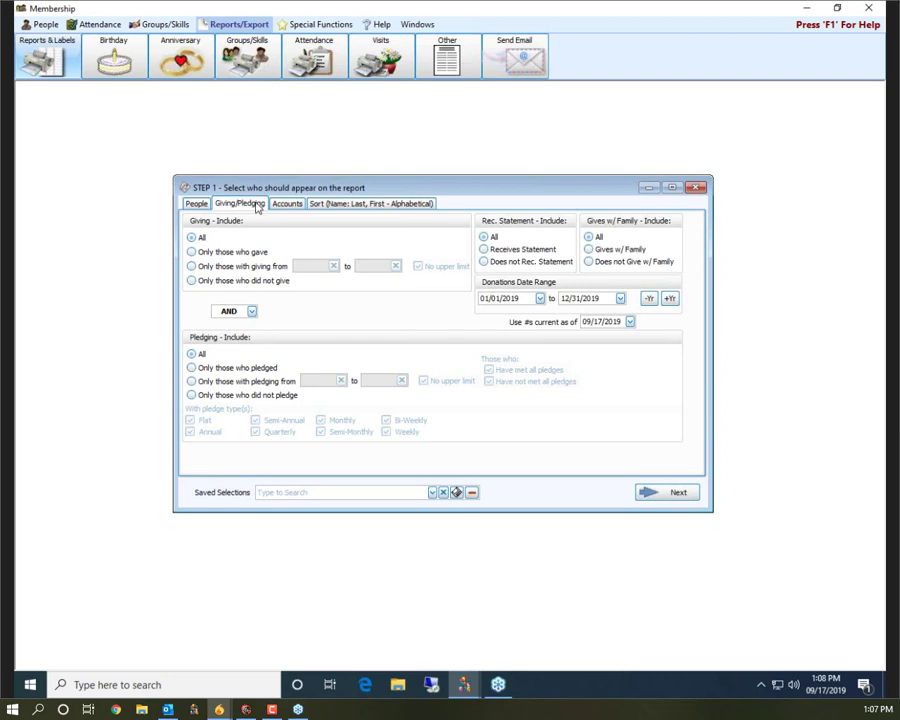
click(287, 204)
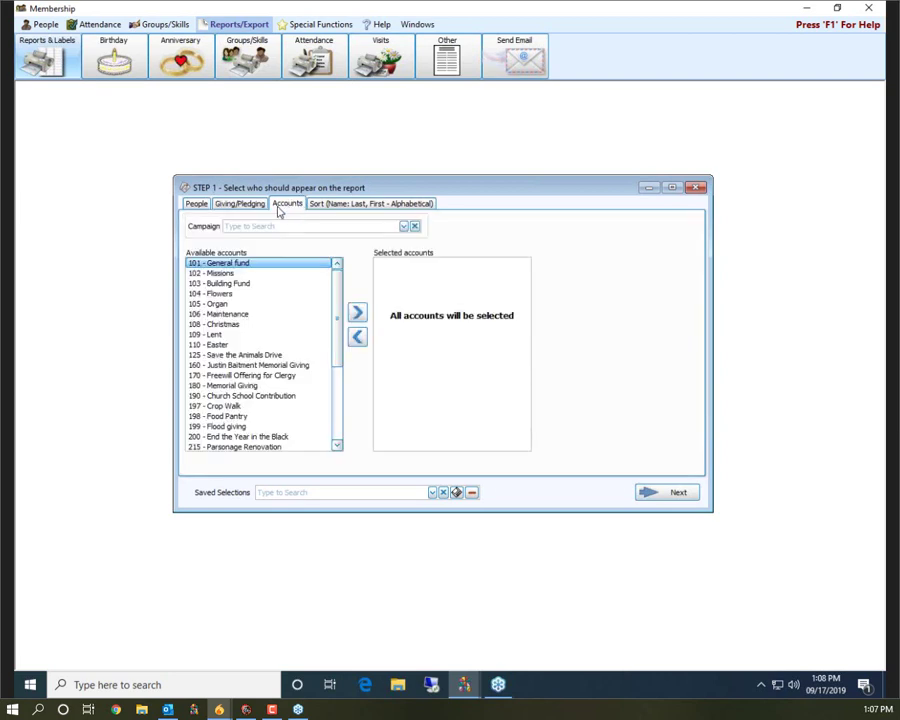
click(336, 206)
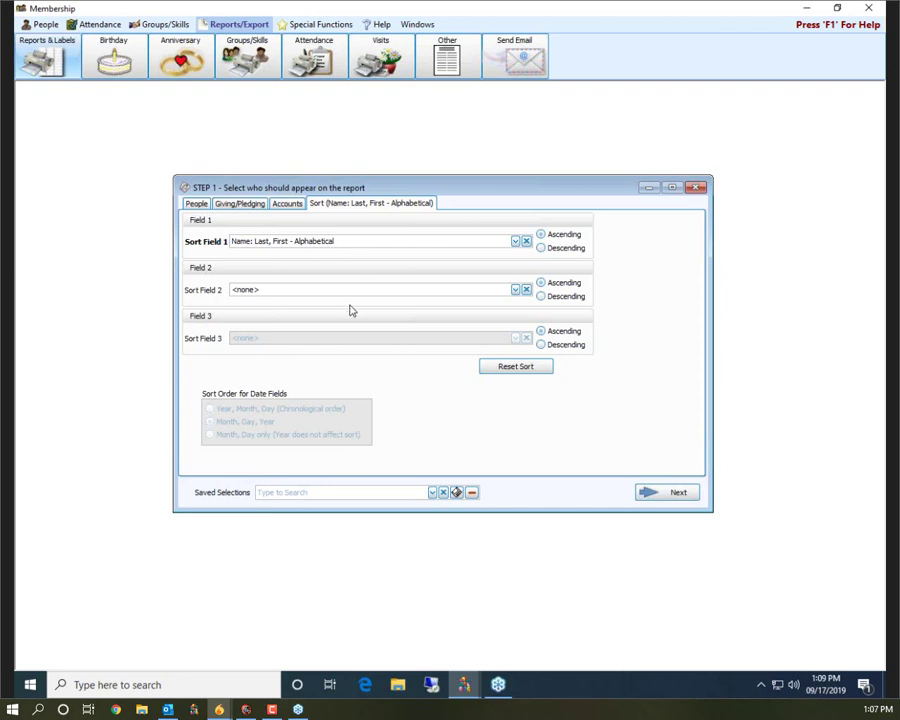
click(695, 496)
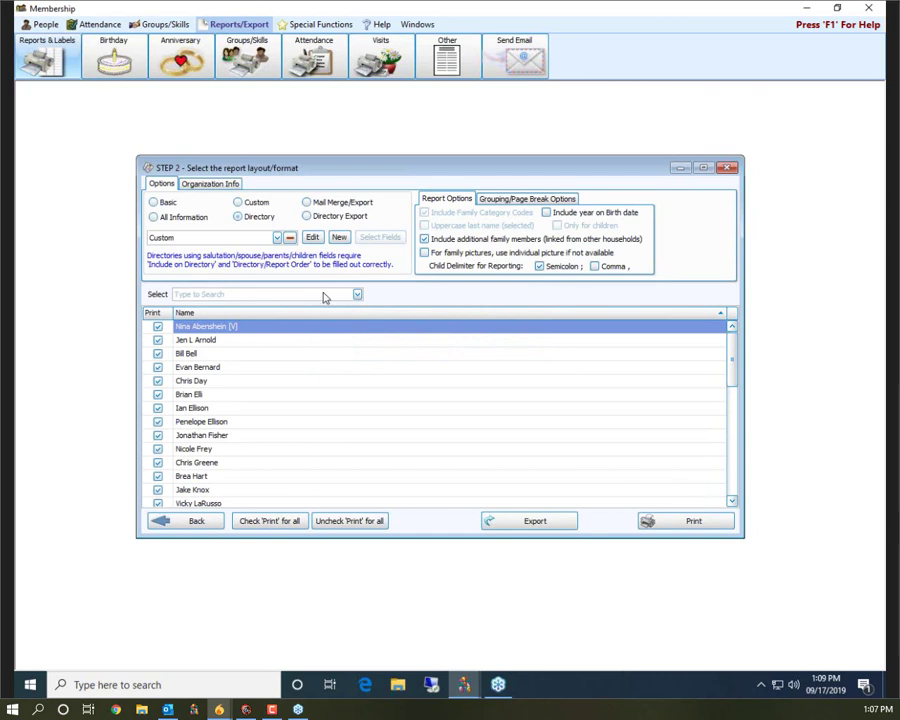
Compare the people listed for the Basic report type with those for Directory, ending on Directory.
click(157, 202)
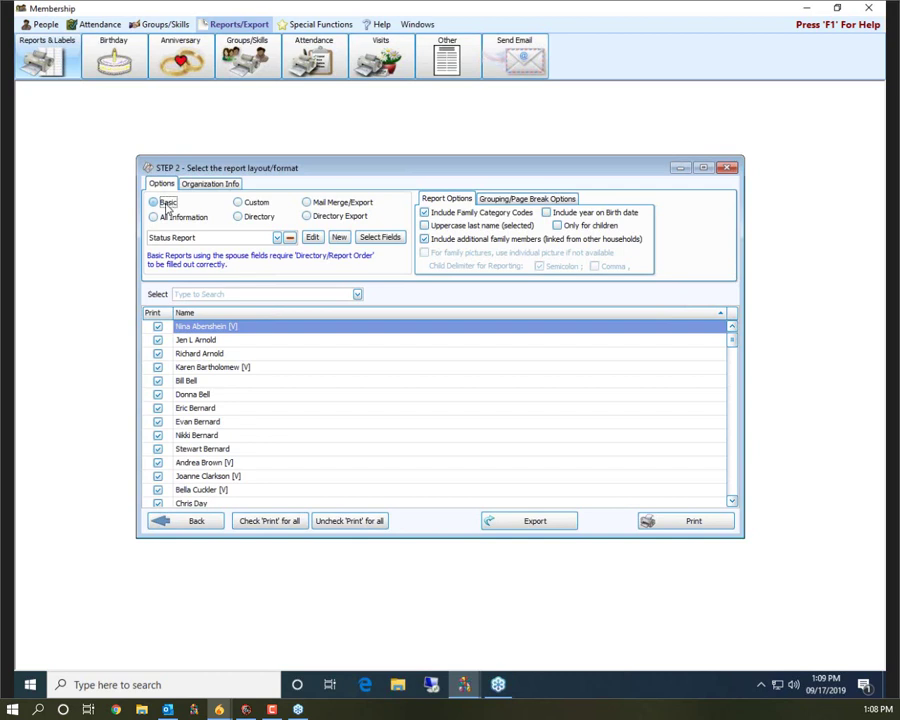
click(166, 204)
click(260, 217)
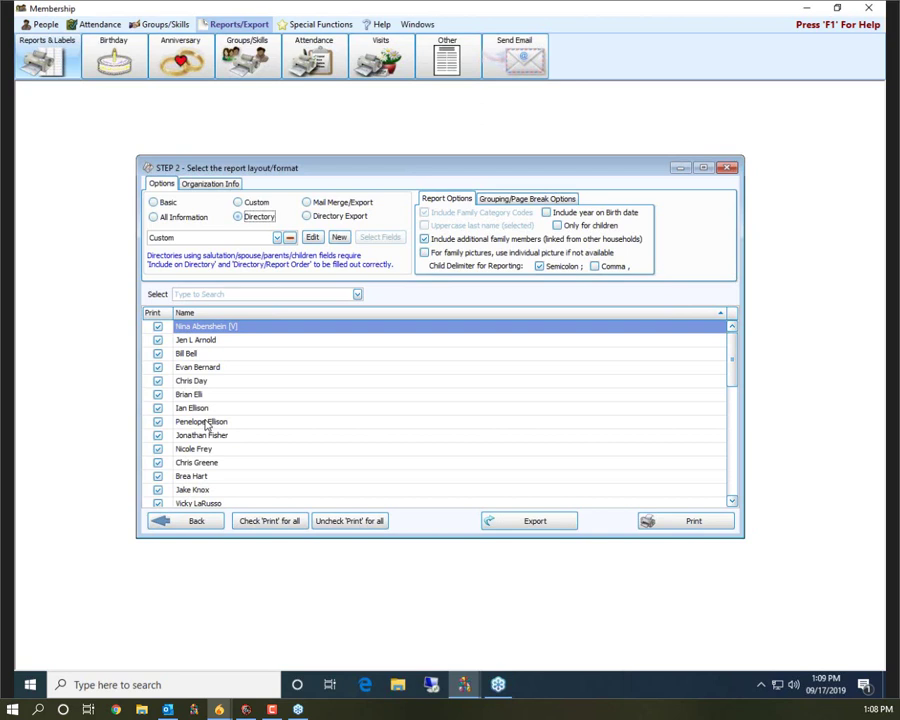
click(263, 219)
Choose the [Template] 2 Col Classic Directory layout and preview the church directory.
click(277, 238)
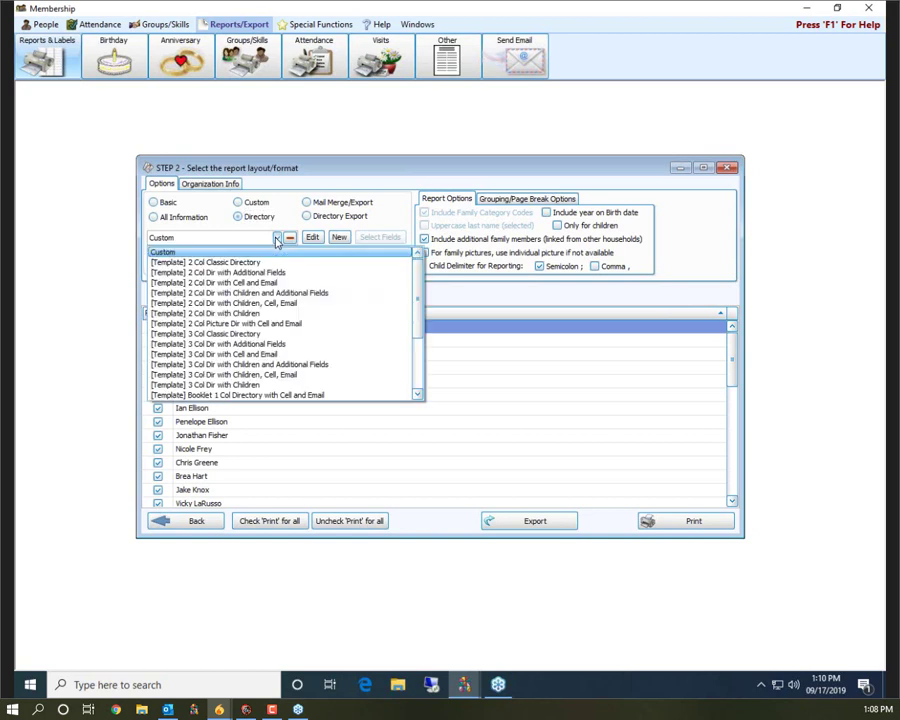
click(417, 395)
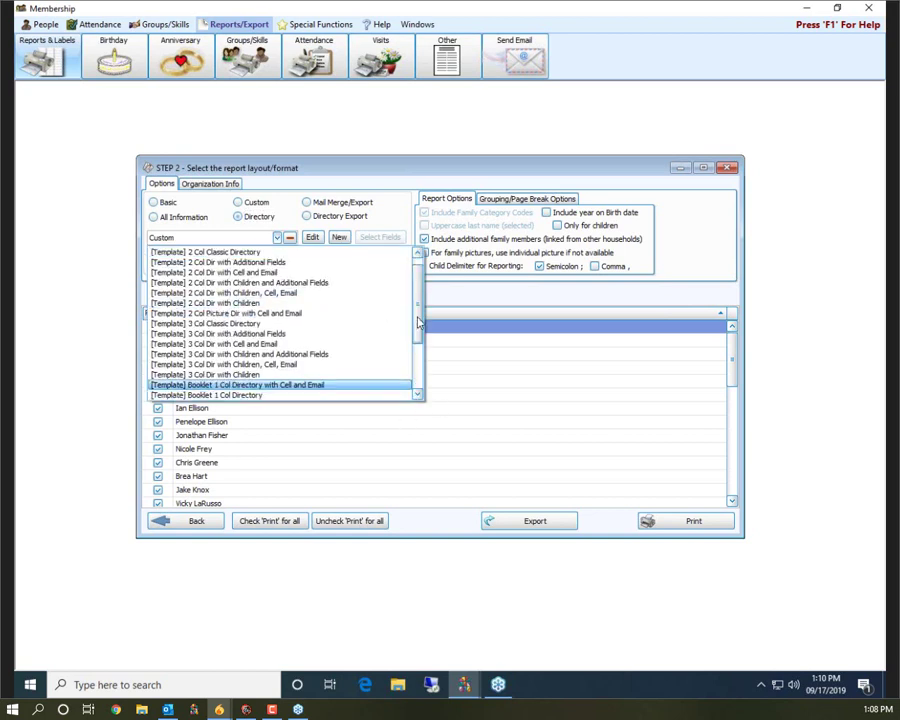
mouse_move(419, 320)
mouse_down()
mouse_move(415, 390)
mouse_move(417, 322)
mouse_up()
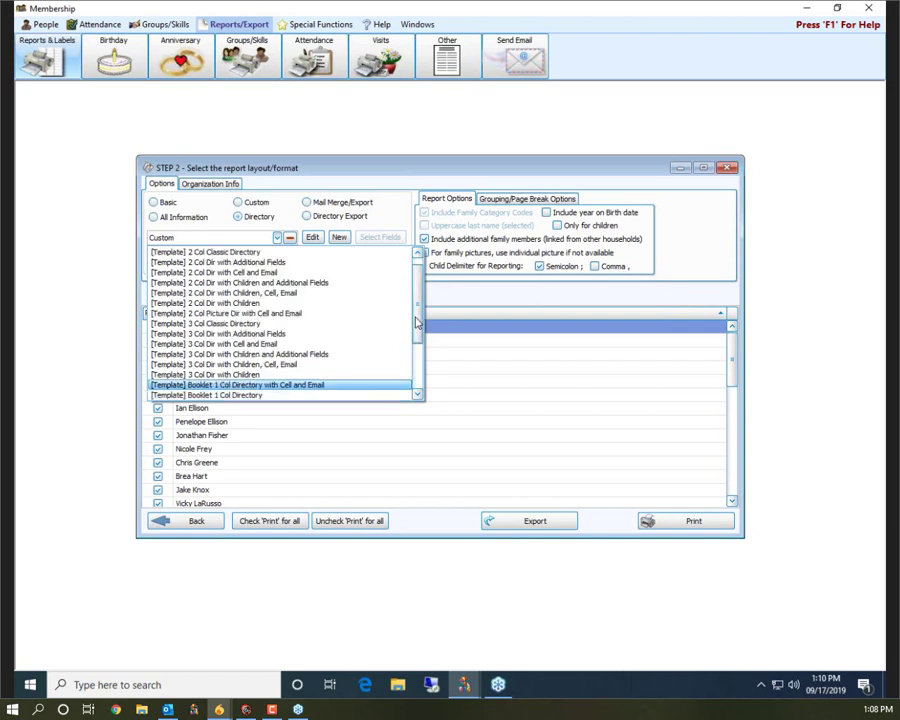
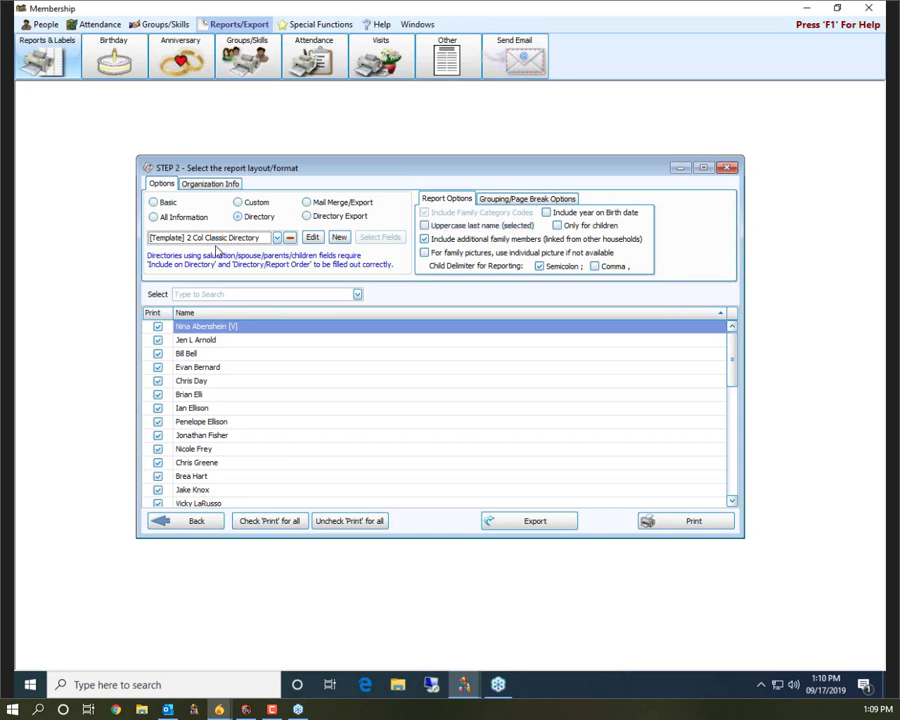
click(689, 520)
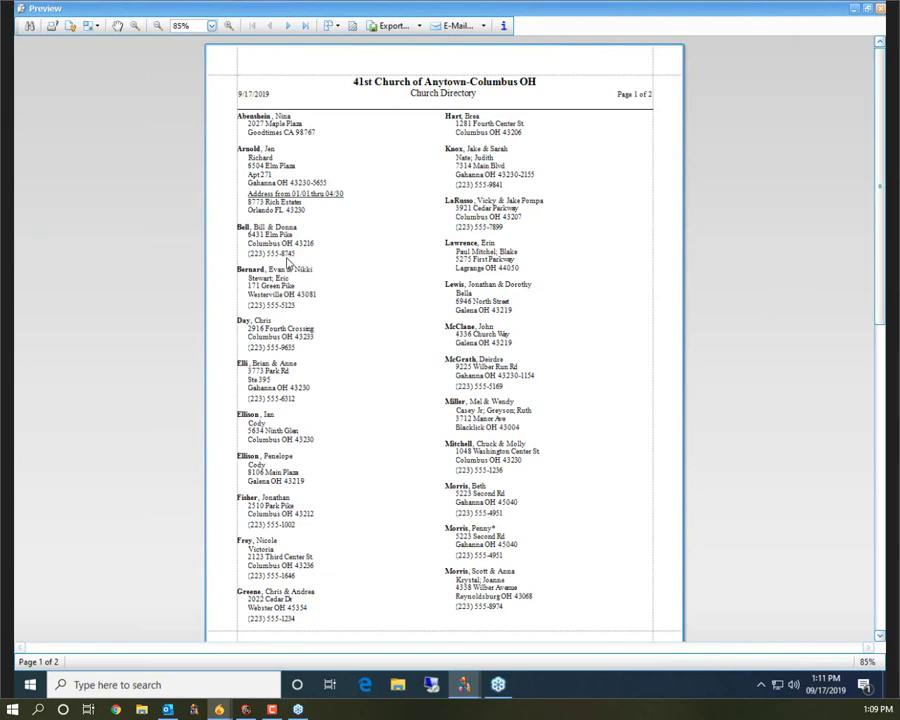
click(228, 26)
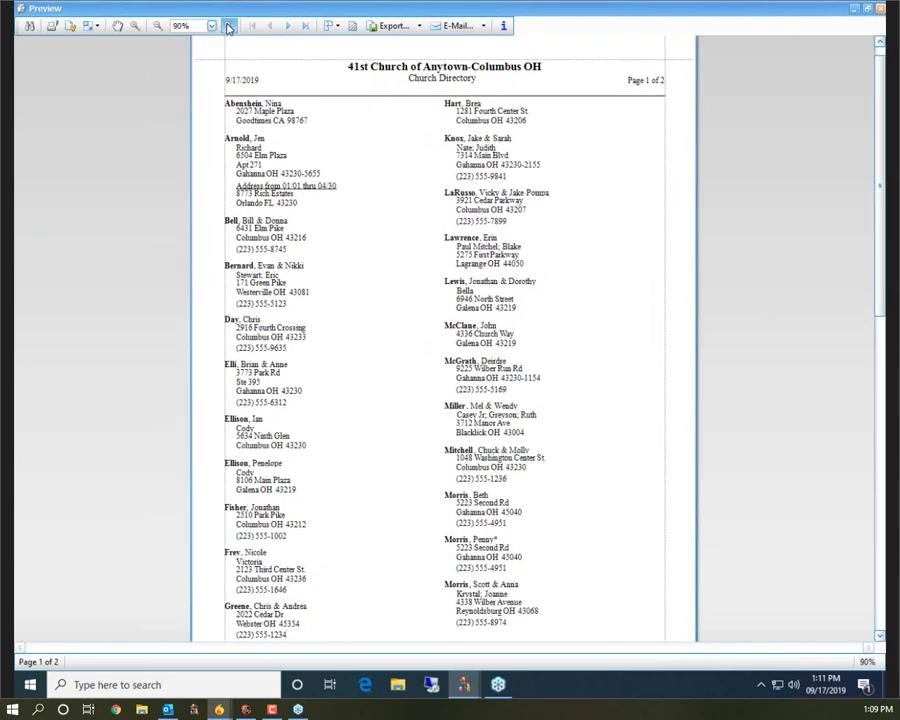
Inspect the two-column classic directory at 100%, and preview the [Template] 3 Col Classic Directory layout for comparison.
click(228, 26)
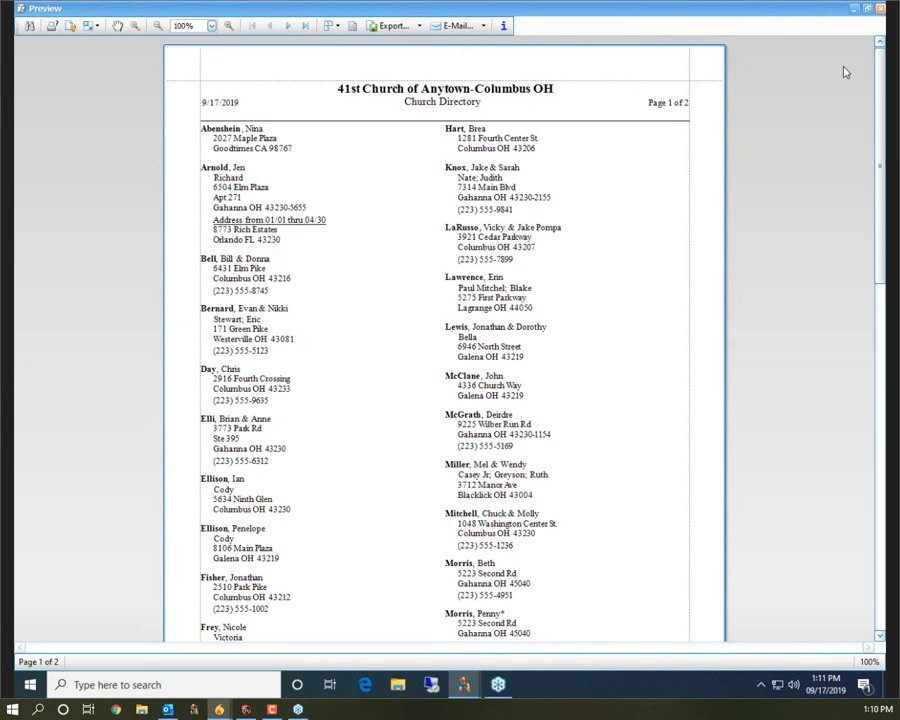
click(881, 9)
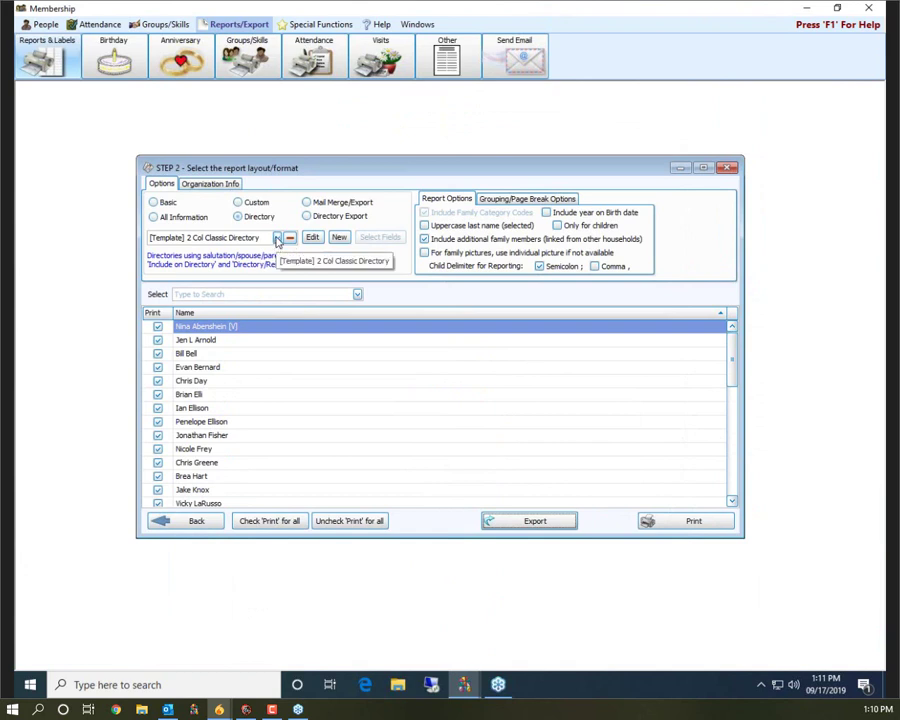
click(277, 238)
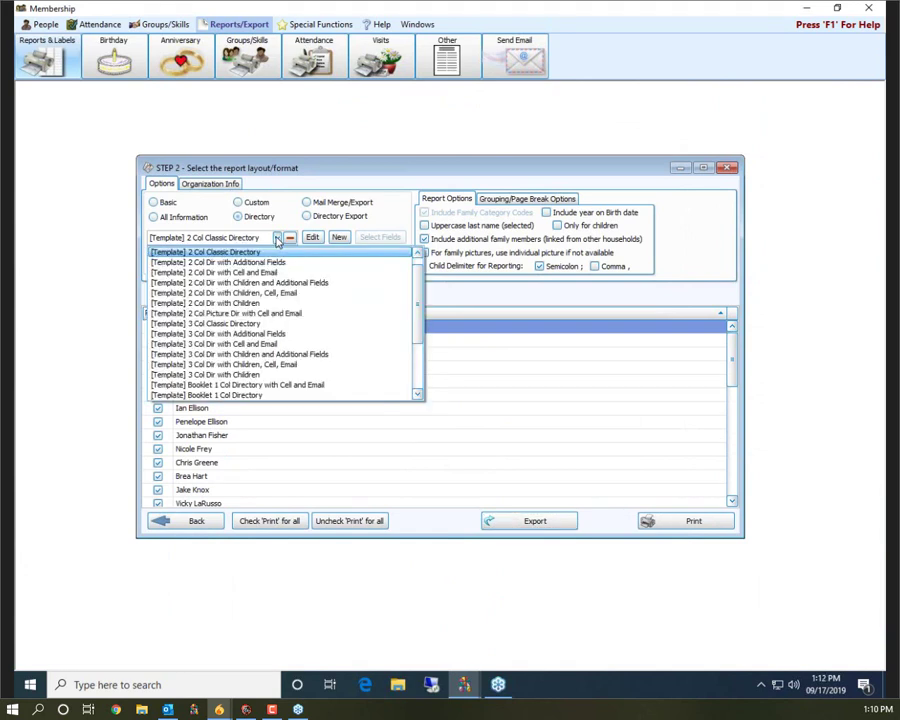
click(273, 325)
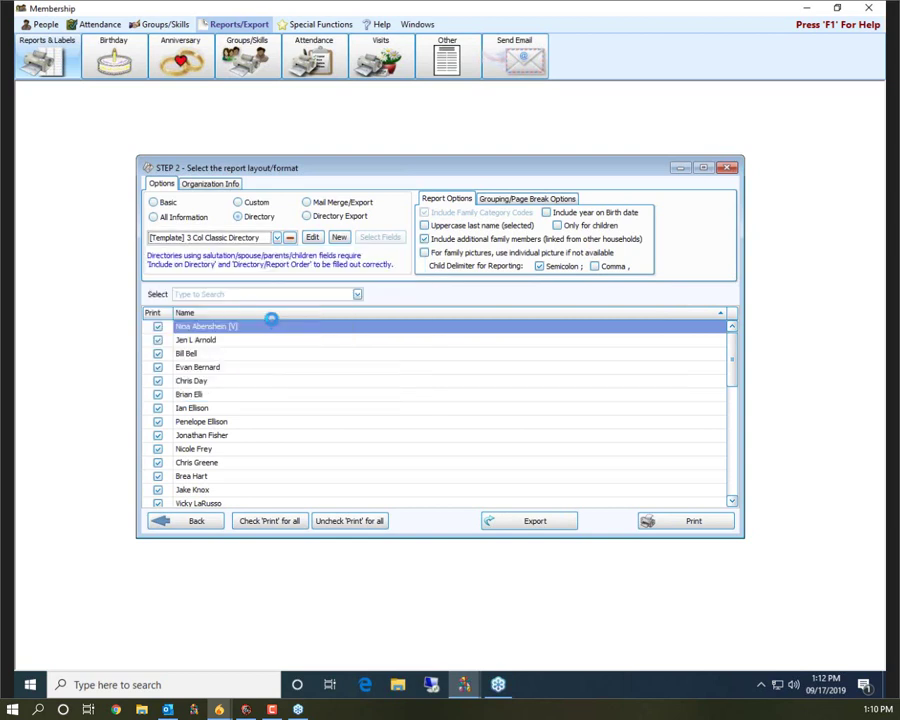
click(697, 525)
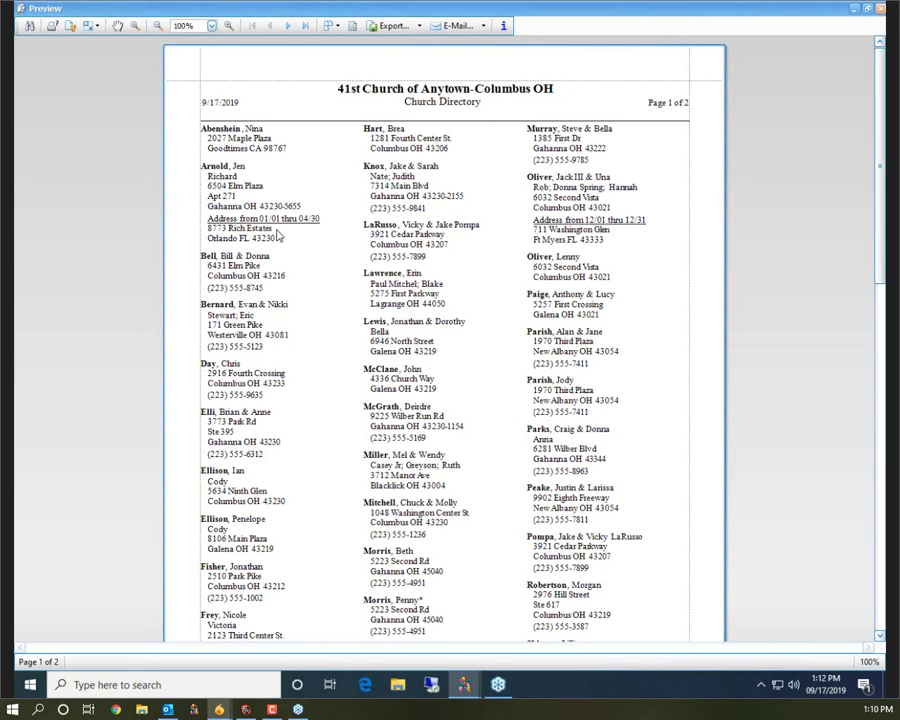
click(880, 9)
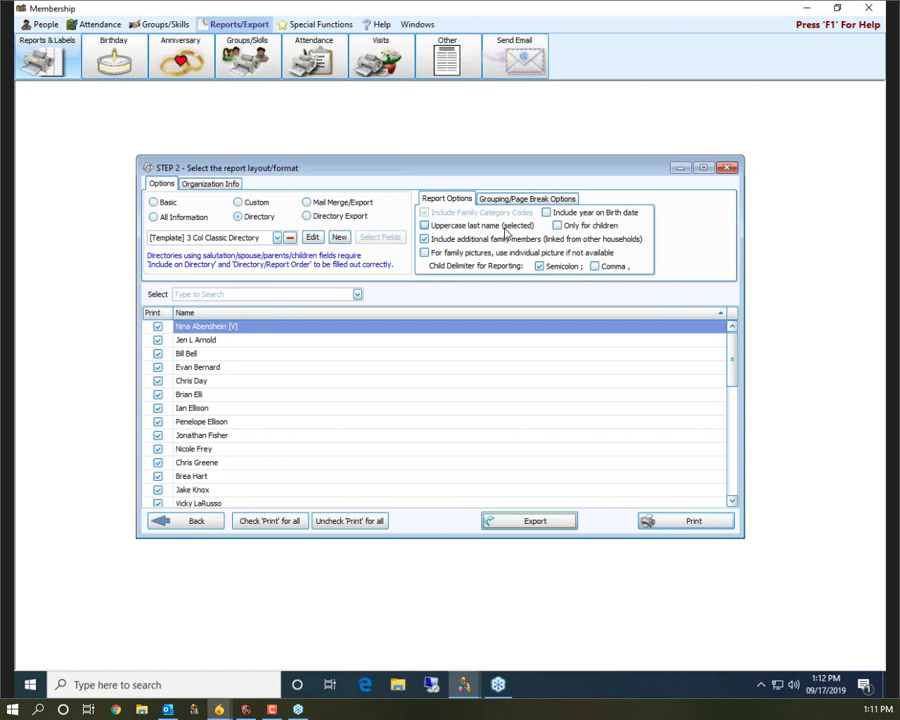
Preview the three-column directory with uppercase last names and with the Comma child delimiter, turning uppercase off again and restoring Semicolon.
click(688, 529)
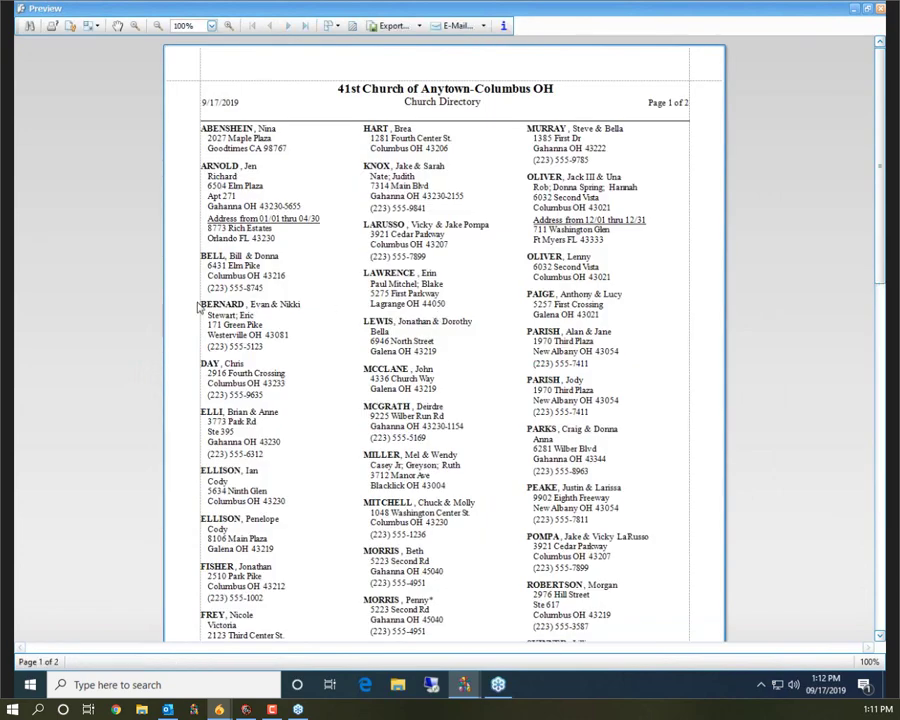
click(879, 10)
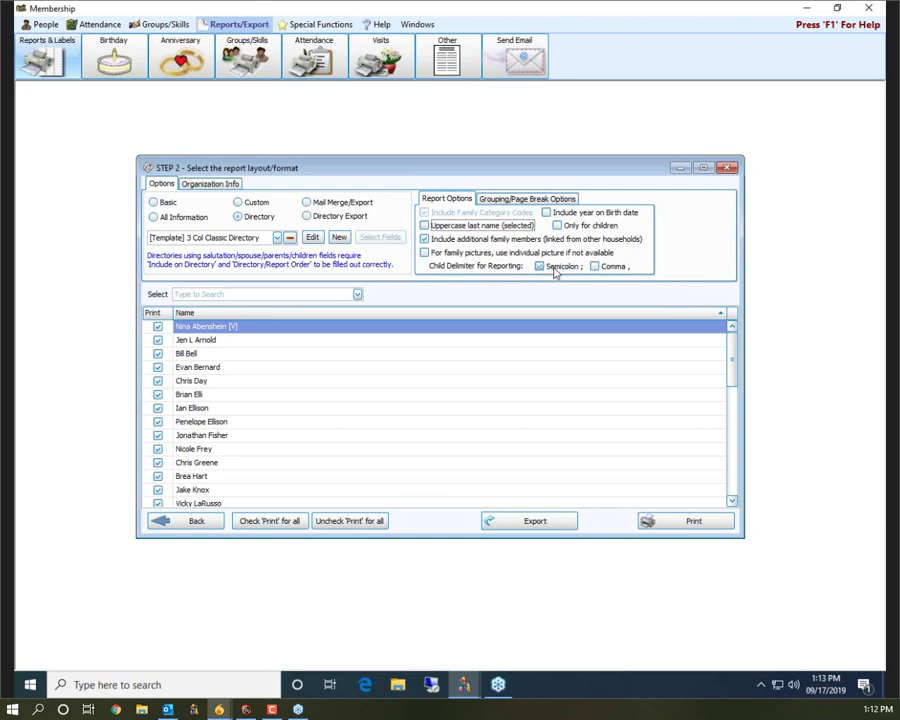
click(619, 267)
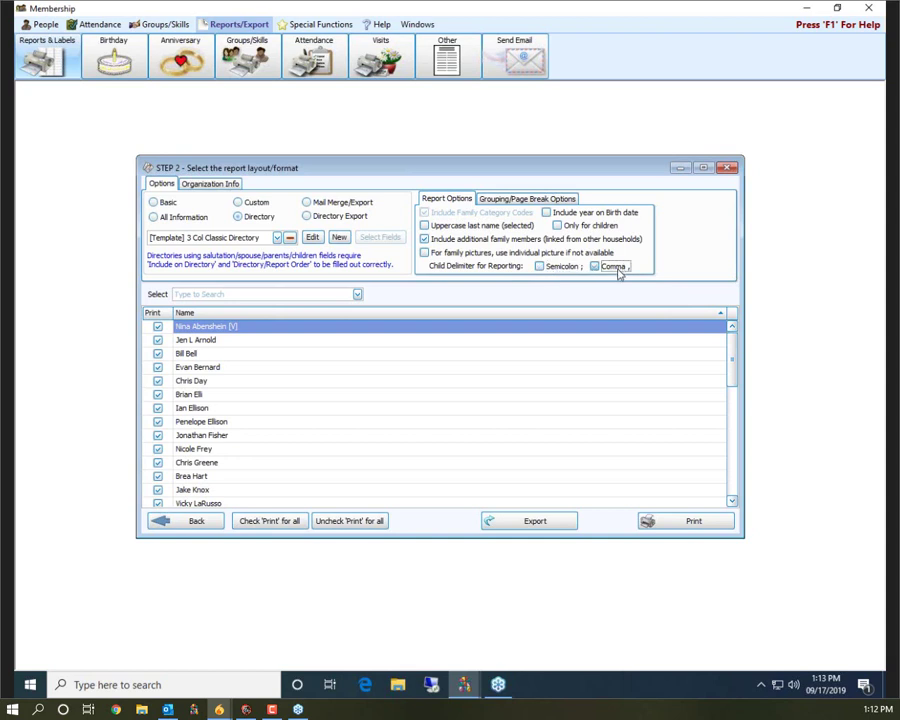
click(698, 526)
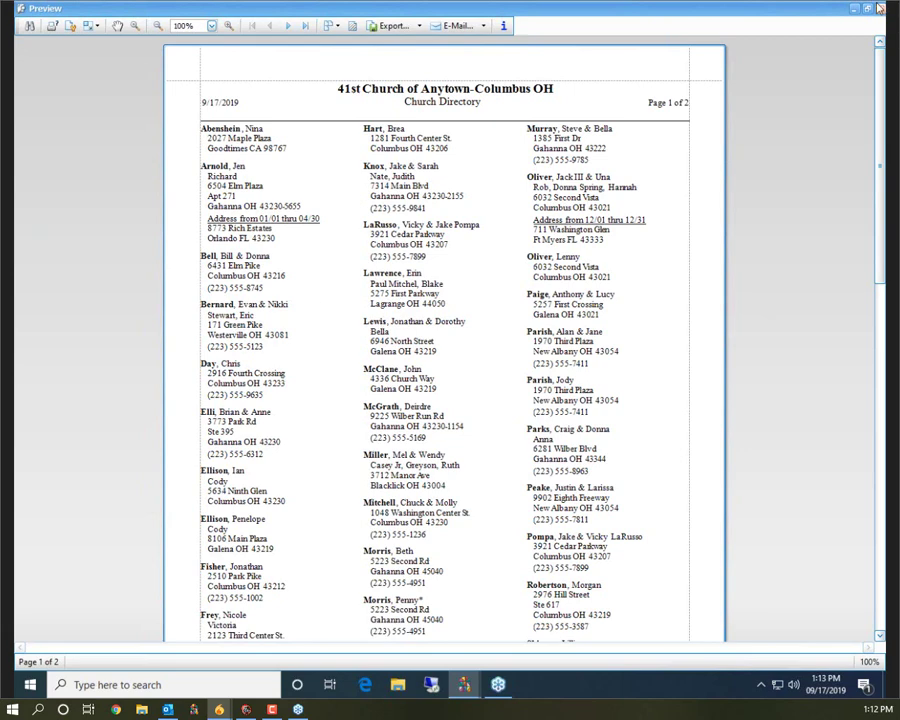
key(alt+F4)
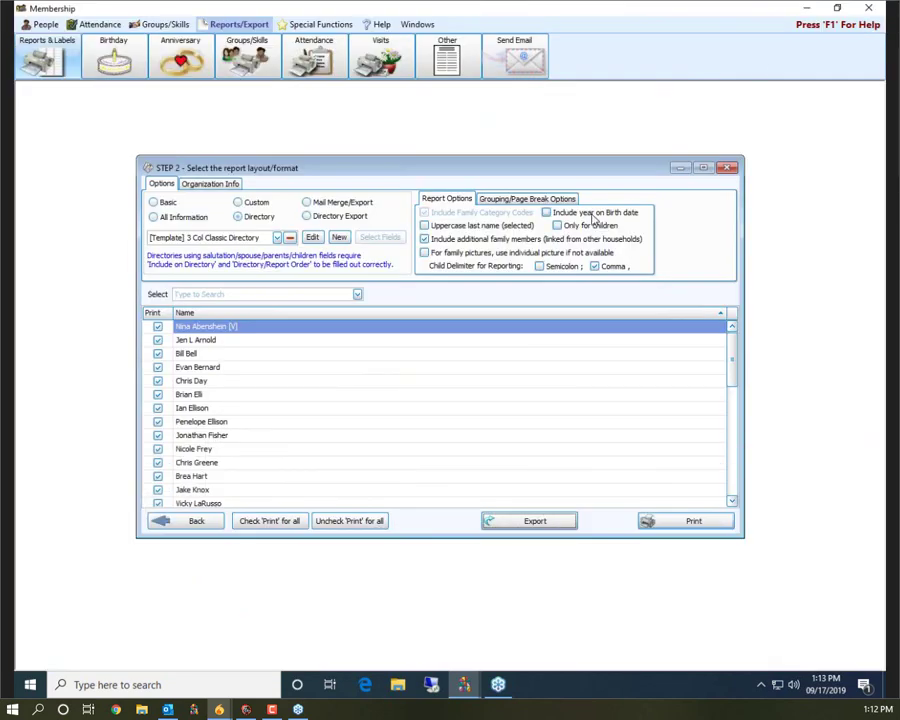
click(552, 267)
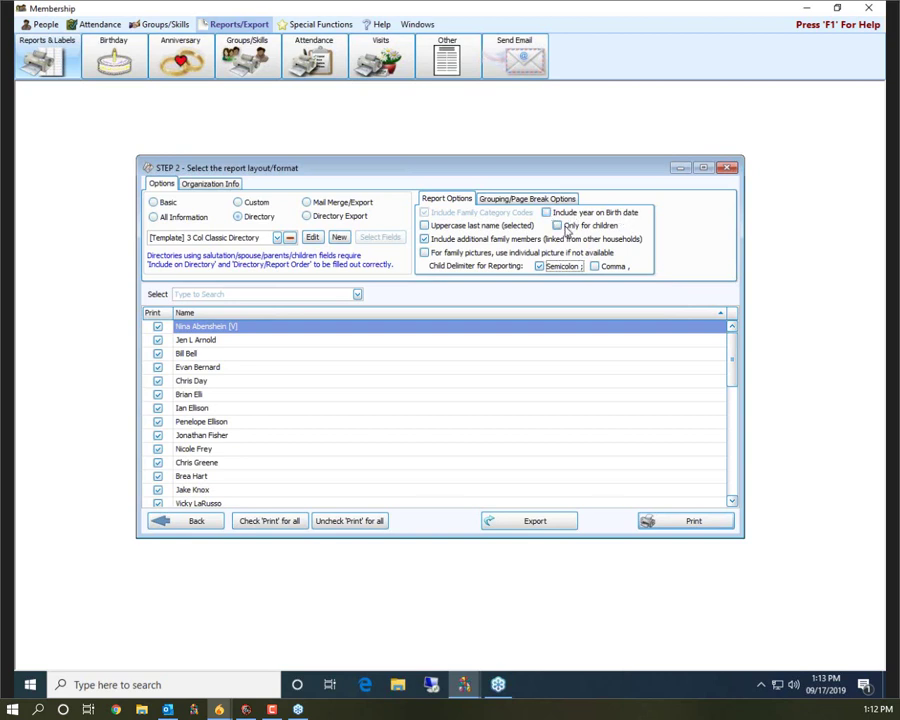
Review the grouping and page break options, and open the [Template] 2 Col Dir with Cell and Email layout for editing.
click(556, 200)
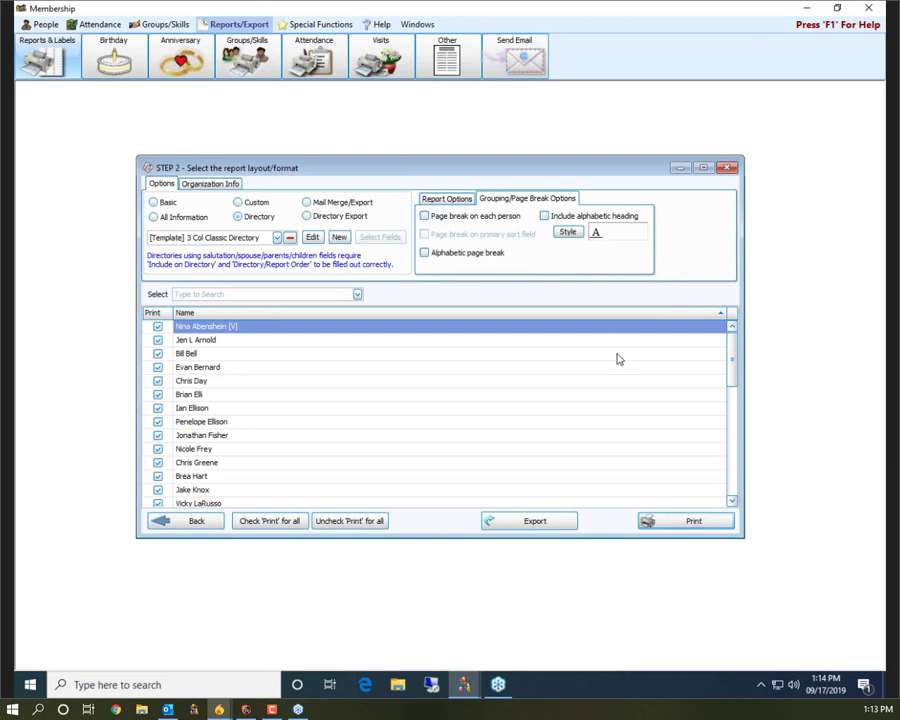
click(450, 199)
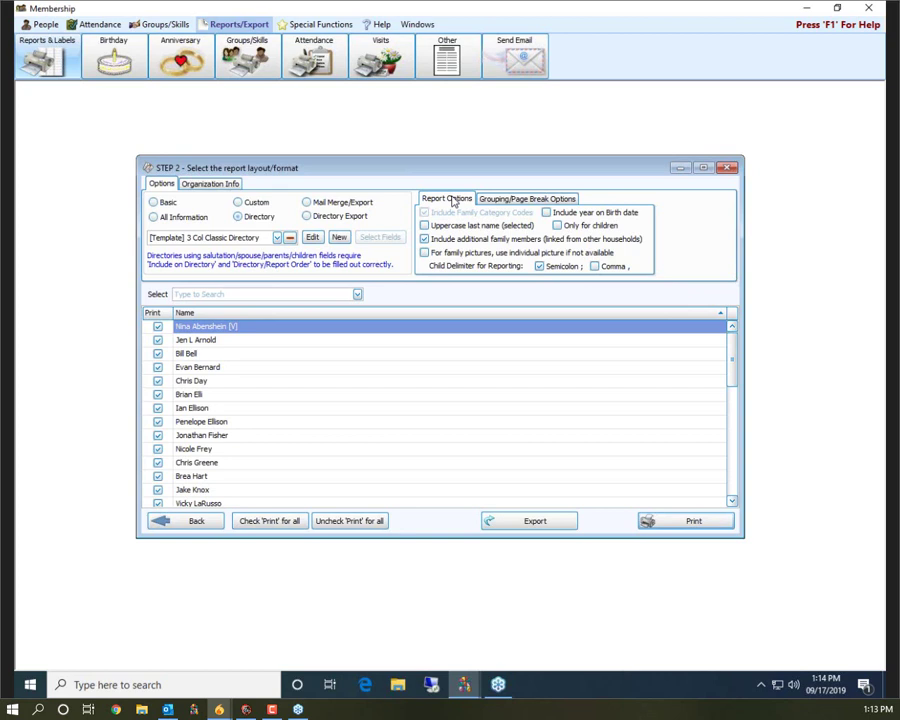
click(278, 238)
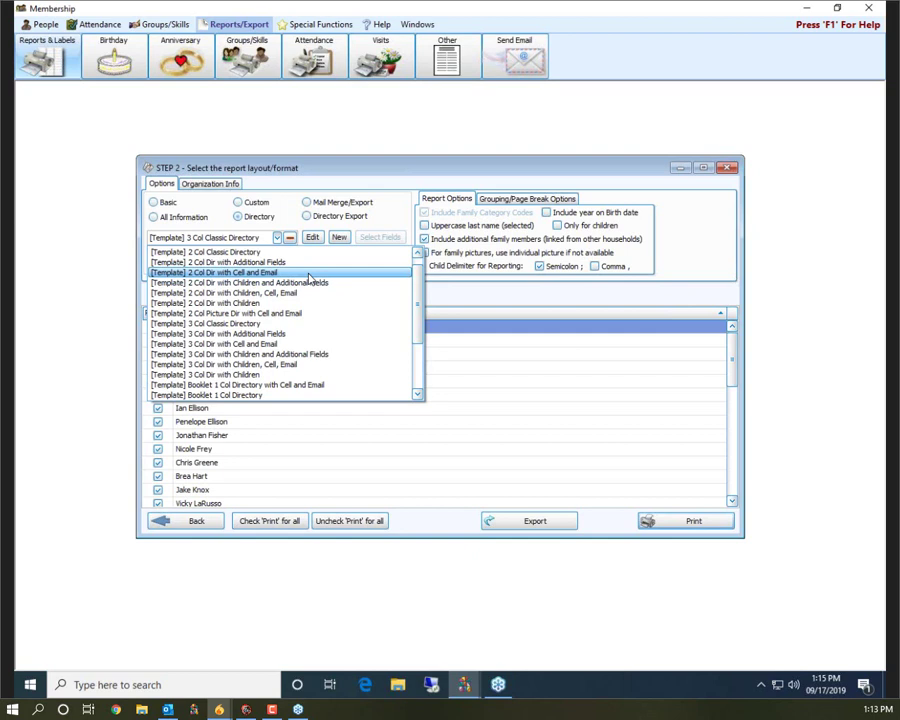
click(310, 275)
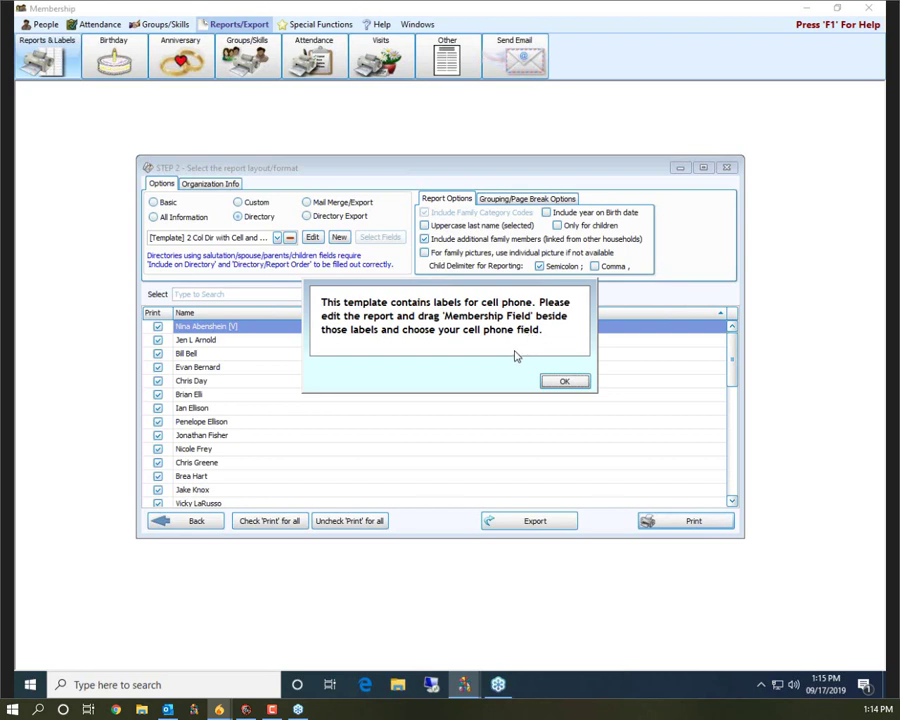
click(580, 382)
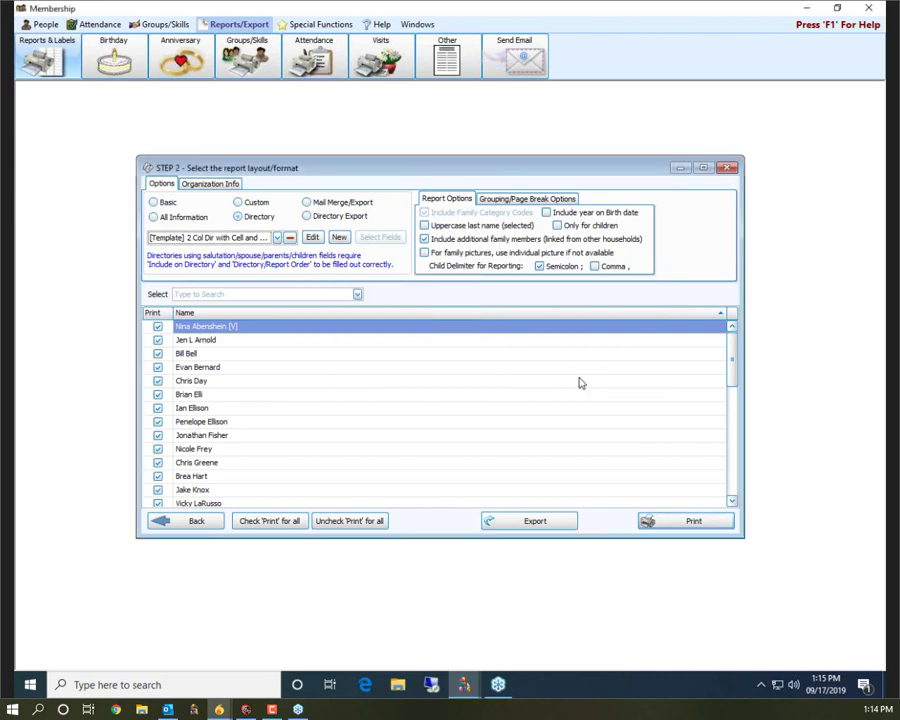
click(313, 238)
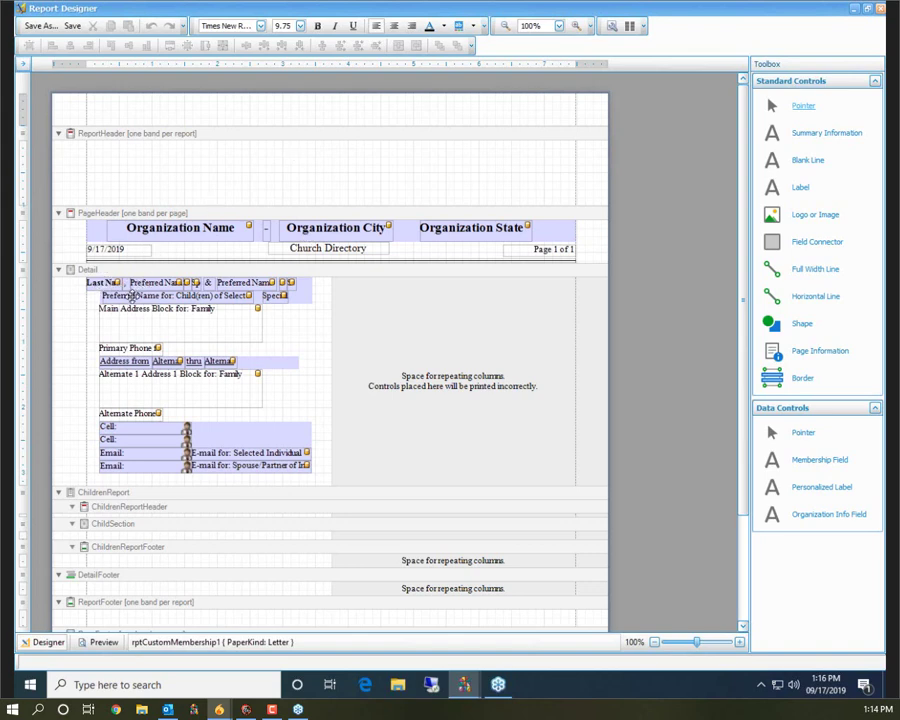
Examine the children's name field and the main address block in the template's Detail band.
click(130, 296)
click(132, 322)
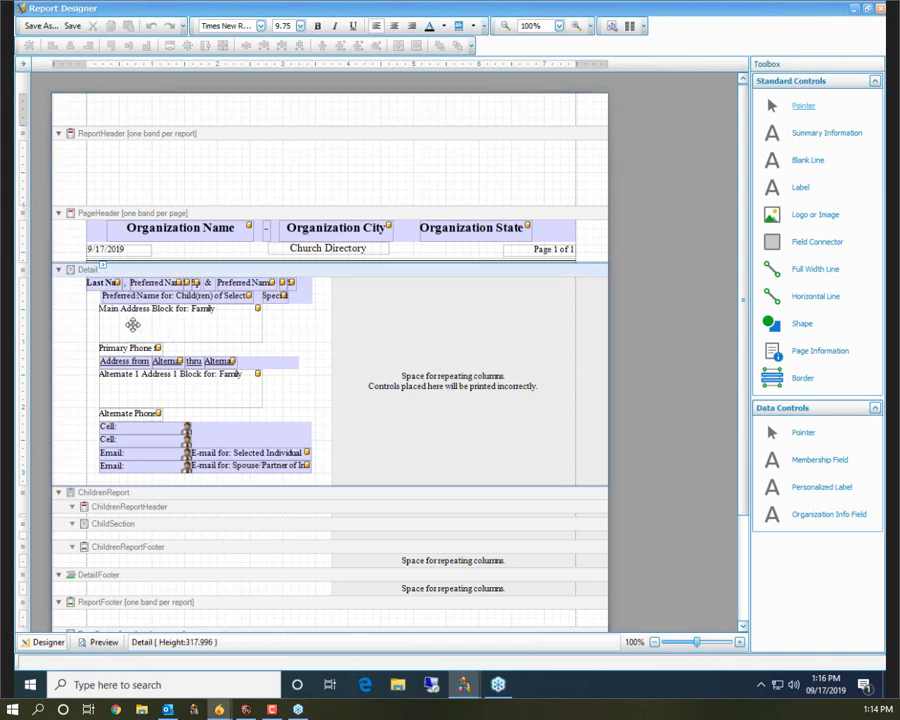
click(132, 324)
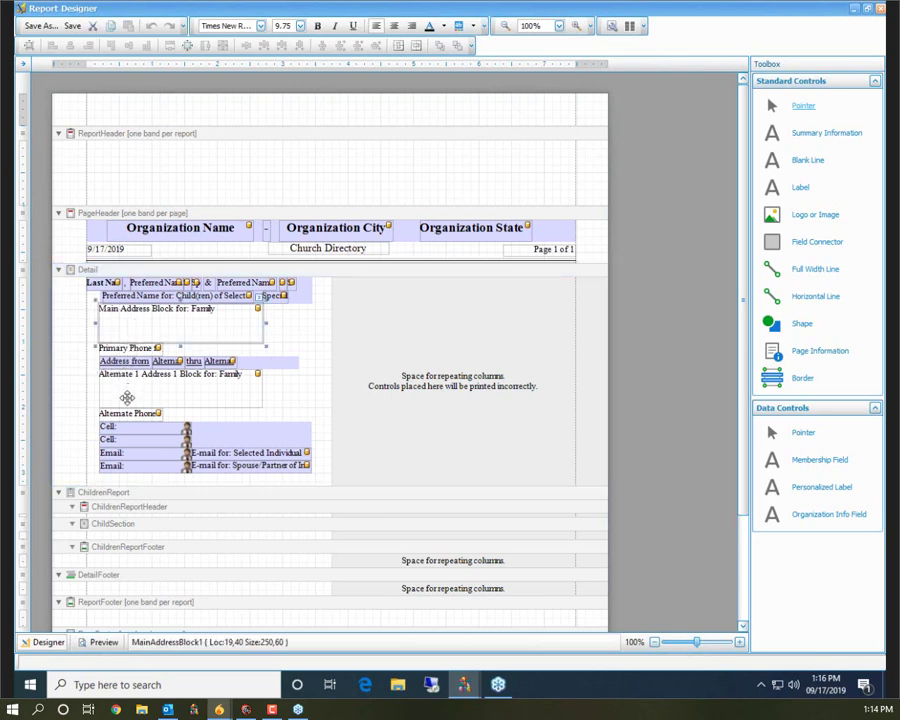
scroll(231, 428, down, 2)
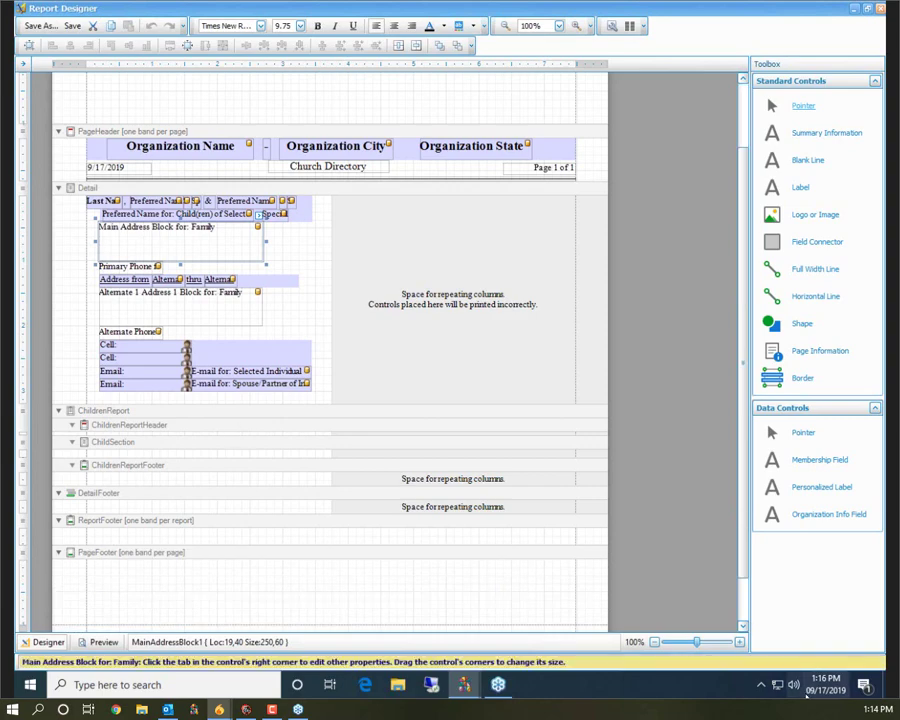
click(739, 643)
click(739, 643)
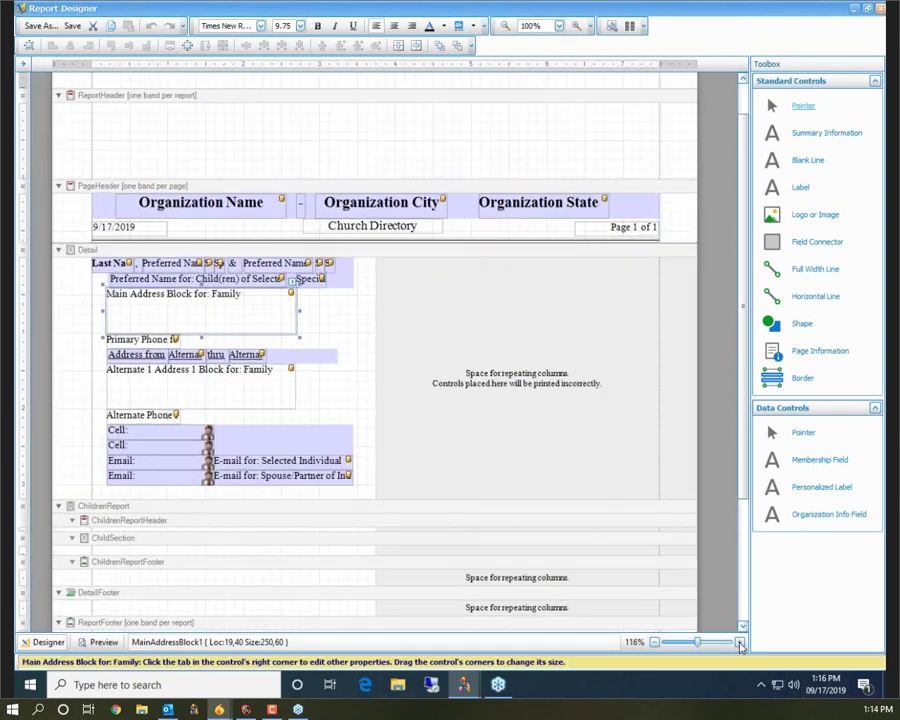
click(739, 643)
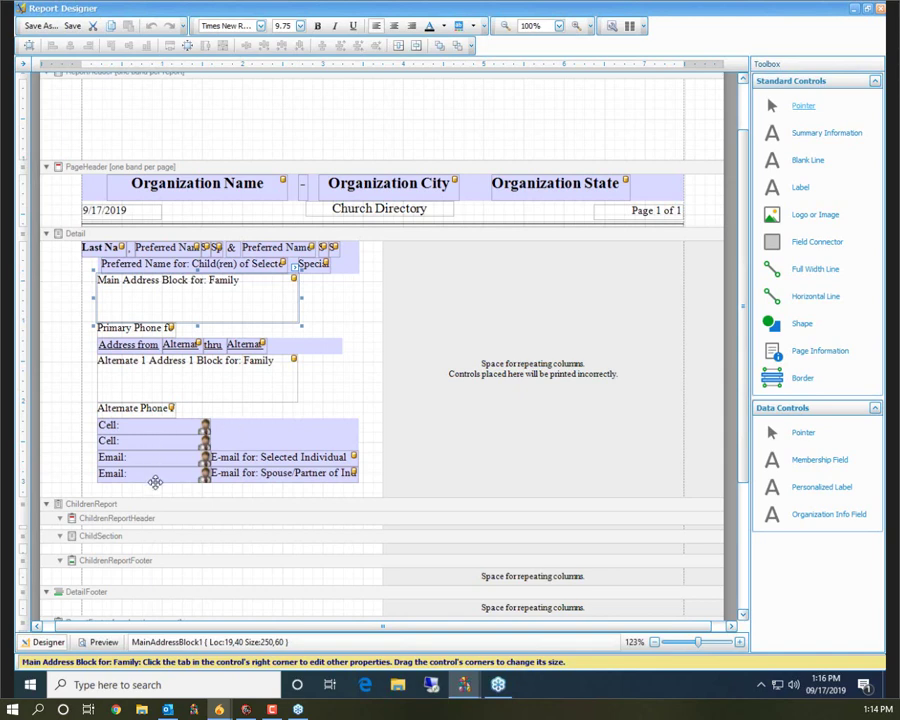
Examine the two Cell and two Email personalized labels in the Detail band for fields placed beside them.
click(152, 425)
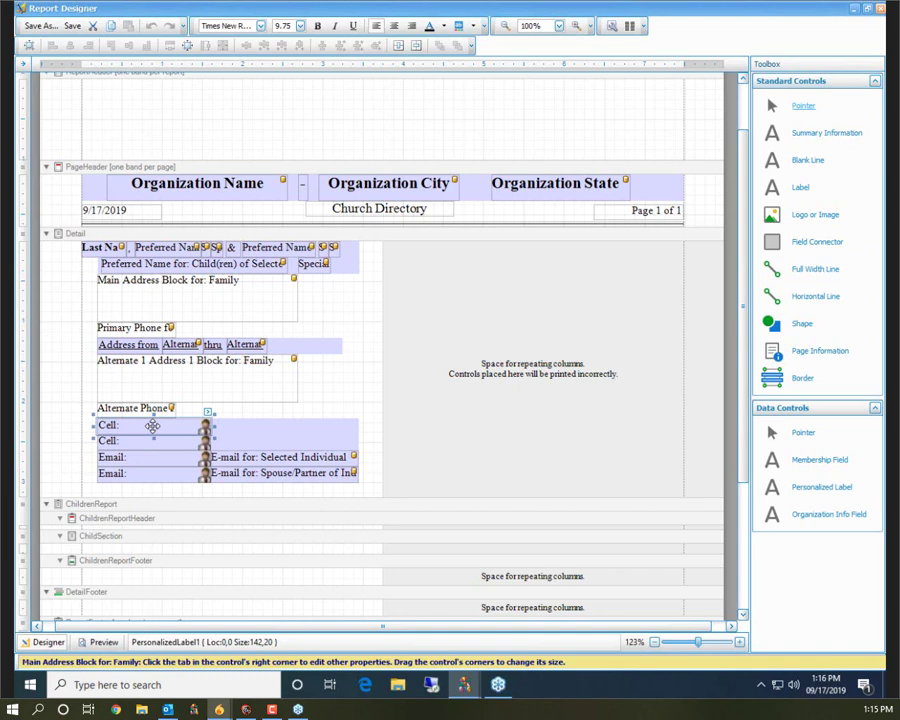
click(157, 442)
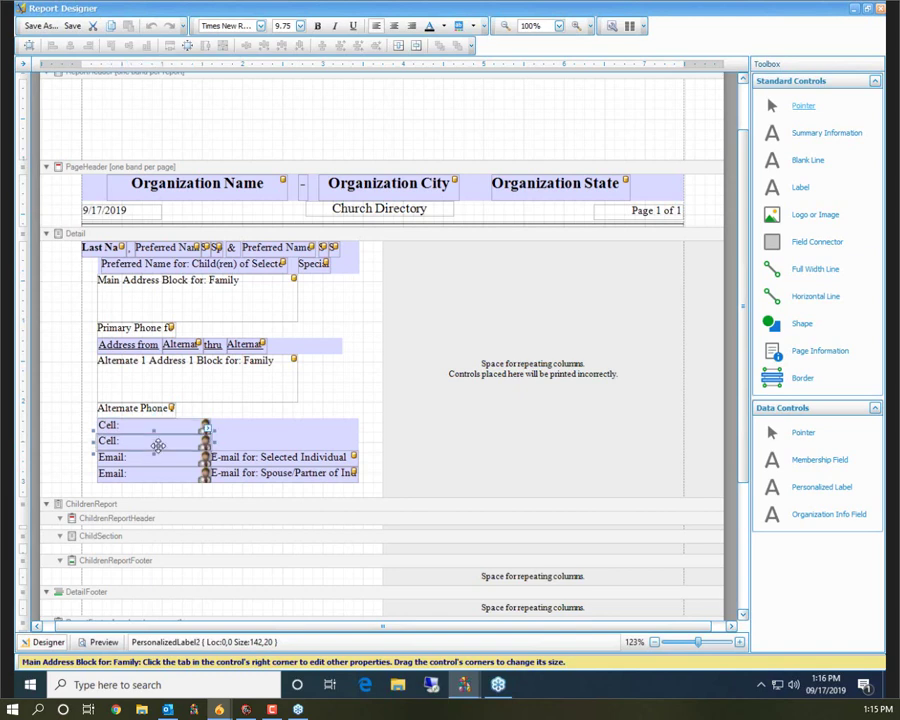
click(161, 465)
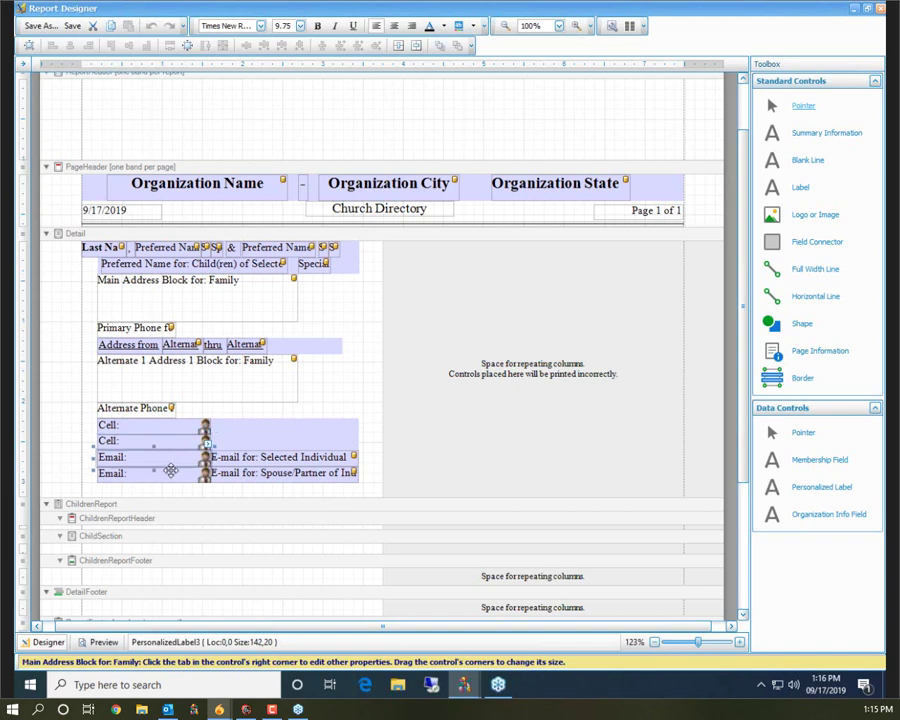
click(173, 479)
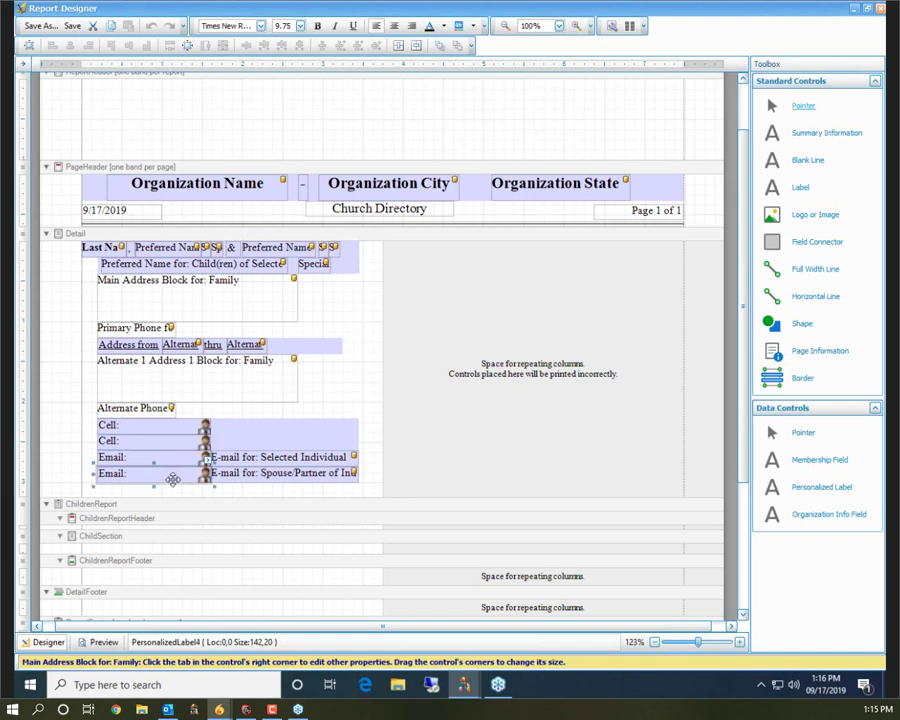
click(177, 427)
click(176, 458)
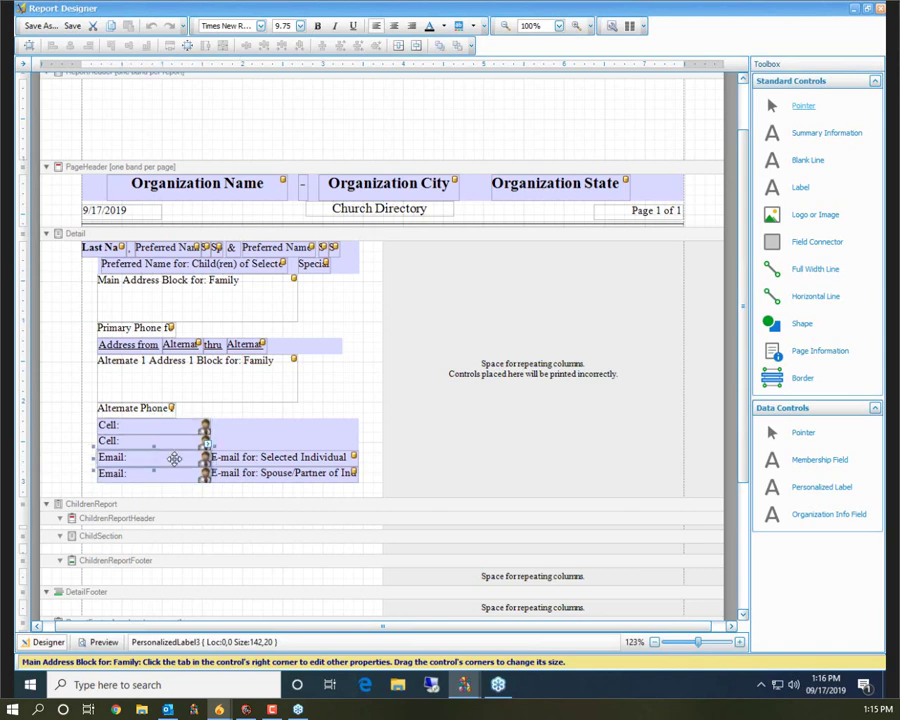
click(132, 476)
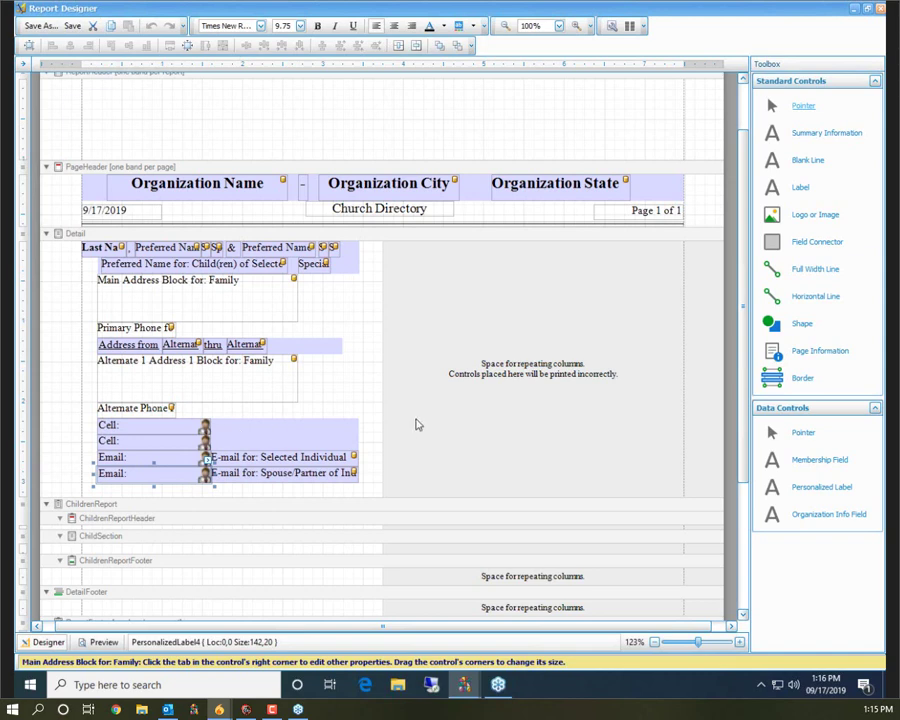
click(363, 403)
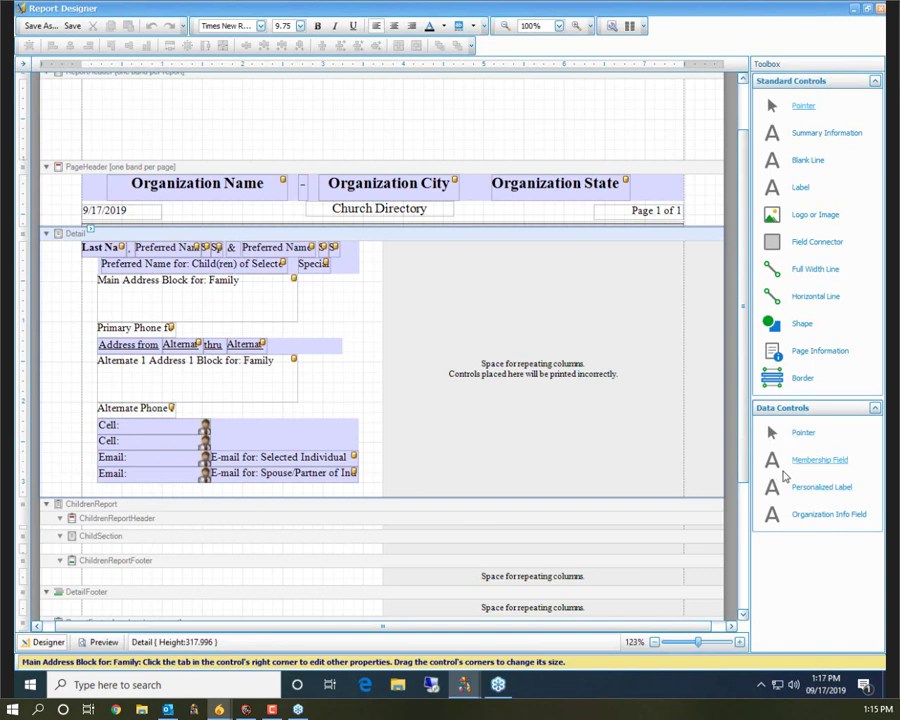
Add a Cell phone membership field beside the second Cell label in the Detail band.
drag(765, 460, 255, 449)
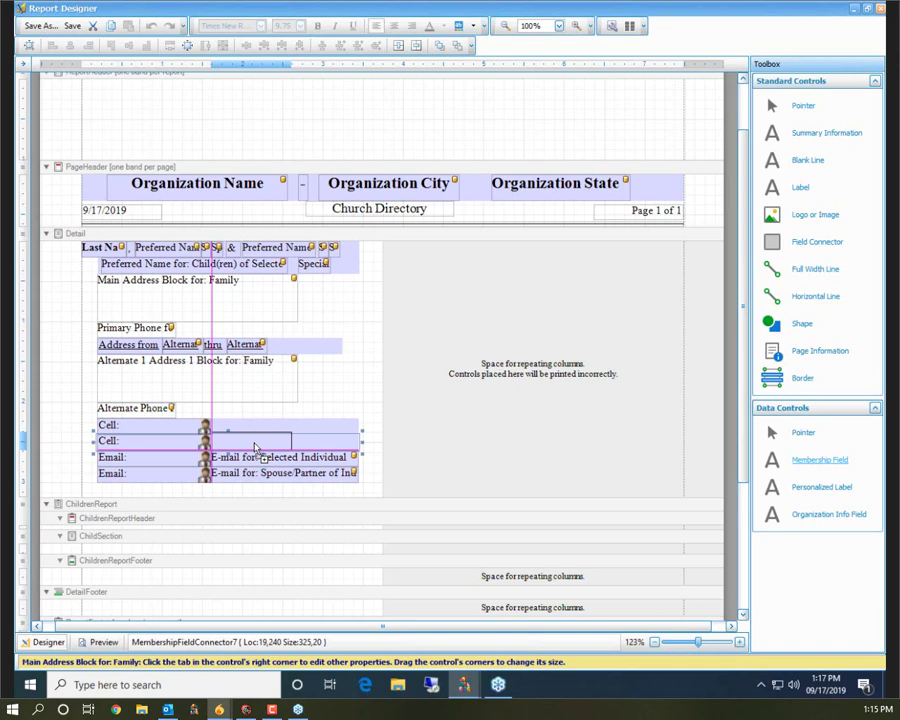
drag(255, 449, 255, 449)
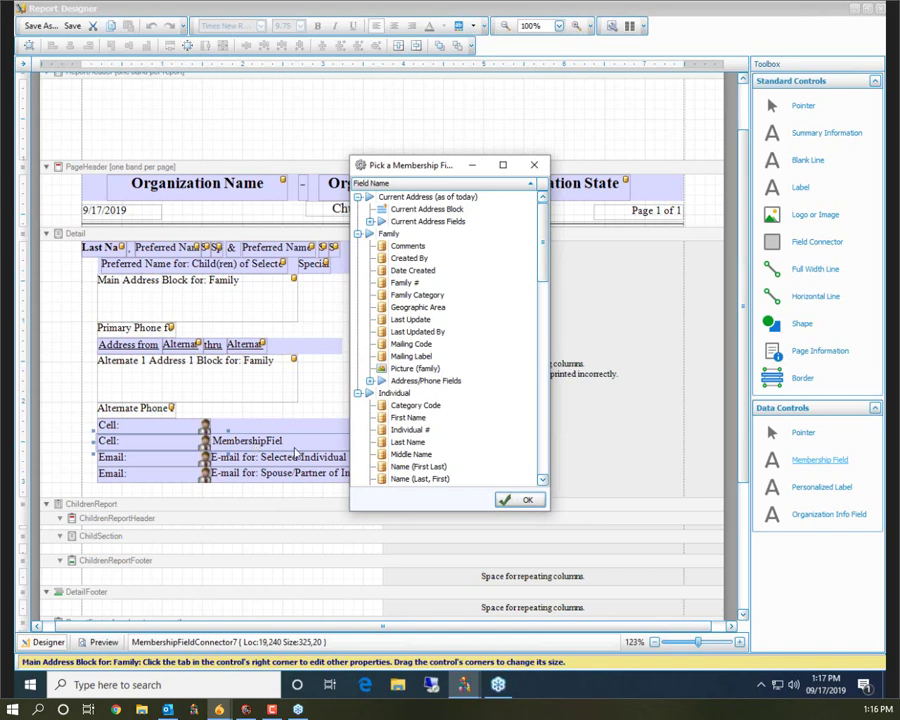
drag(546, 255, 547, 283)
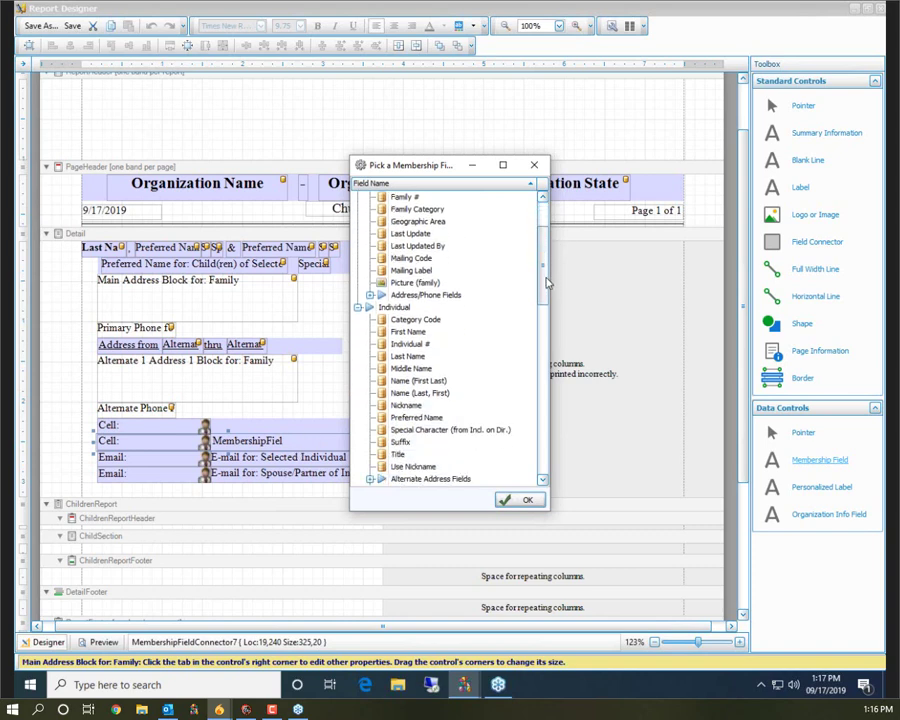
scroll(420, 400, down, 5)
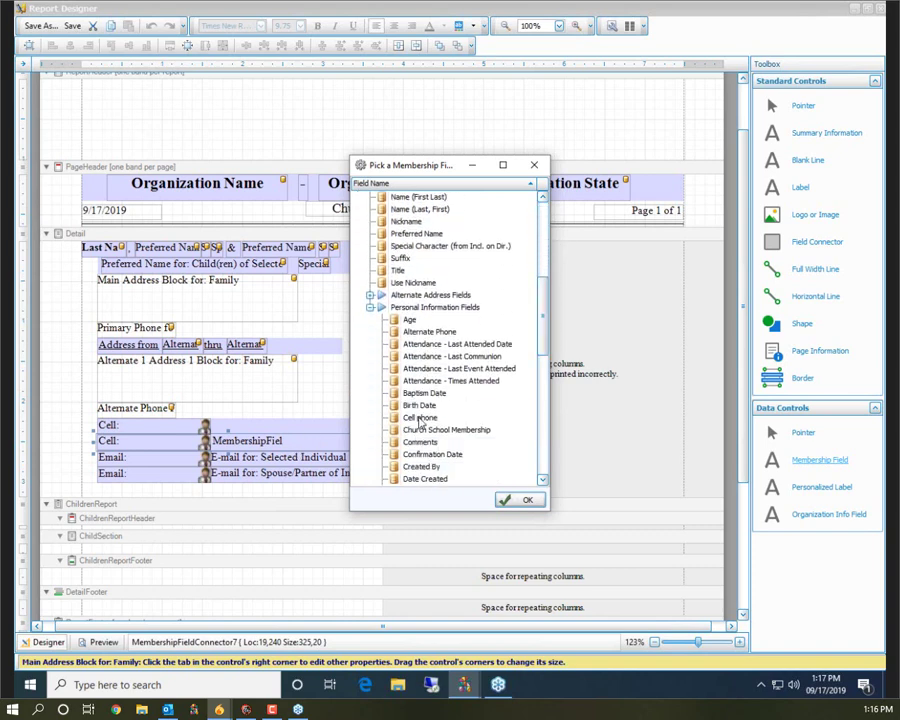
click(421, 420)
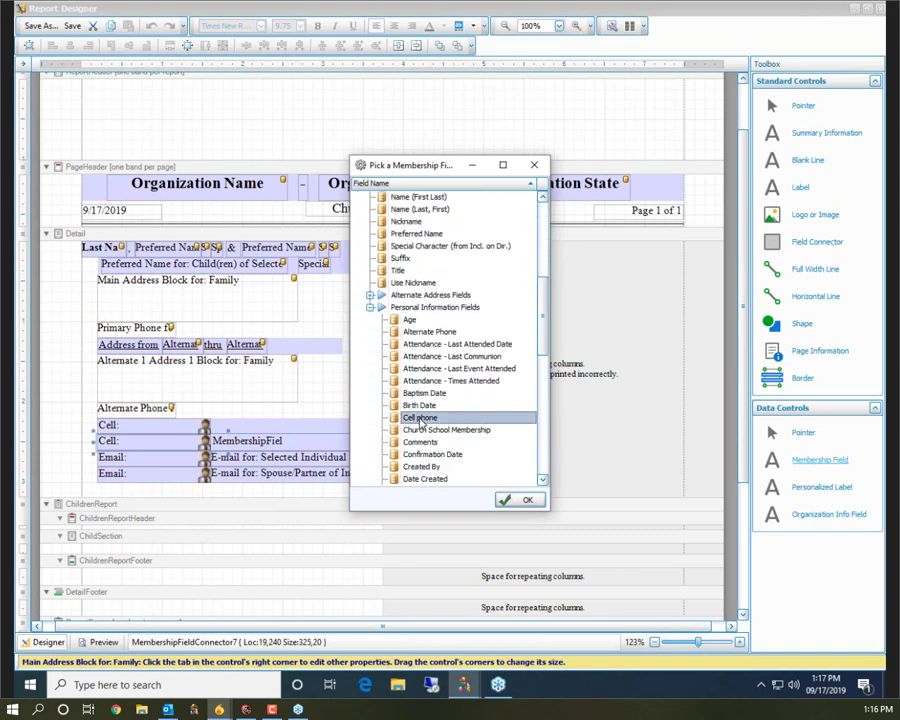
click(522, 500)
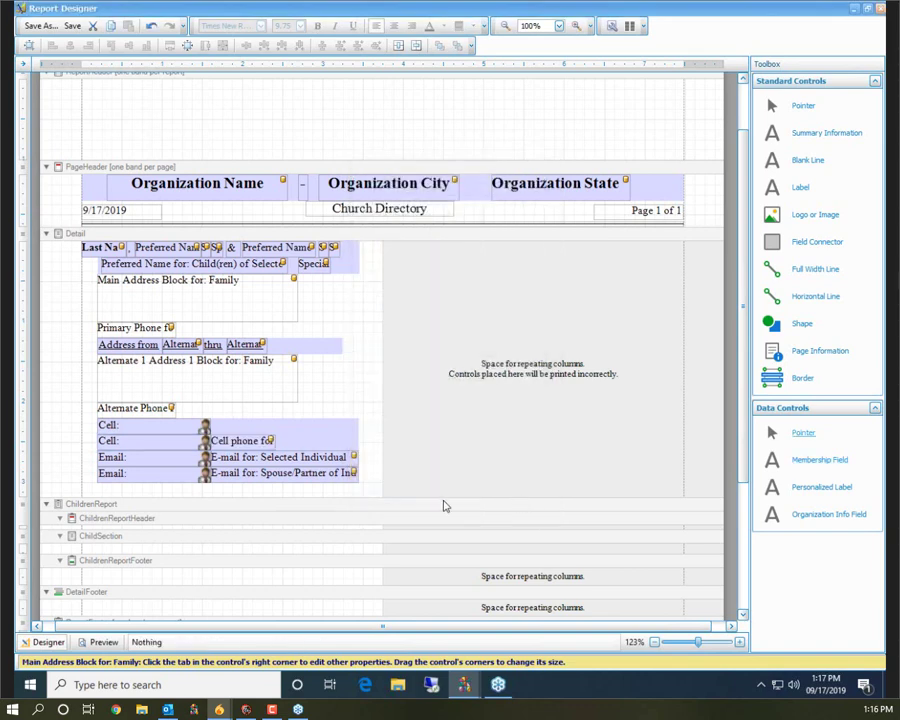
Widen the new Cell phone field to about 173 units and set its family member to Spouse/Partner of Individual.
click(276, 441)
drag(327, 441, 355, 441)
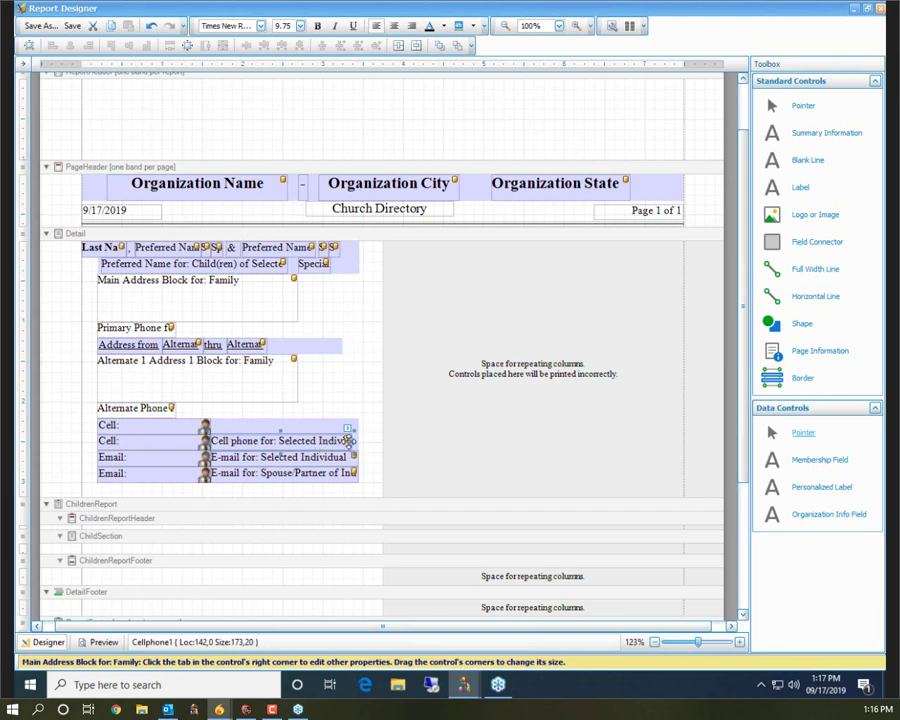
click(348, 431)
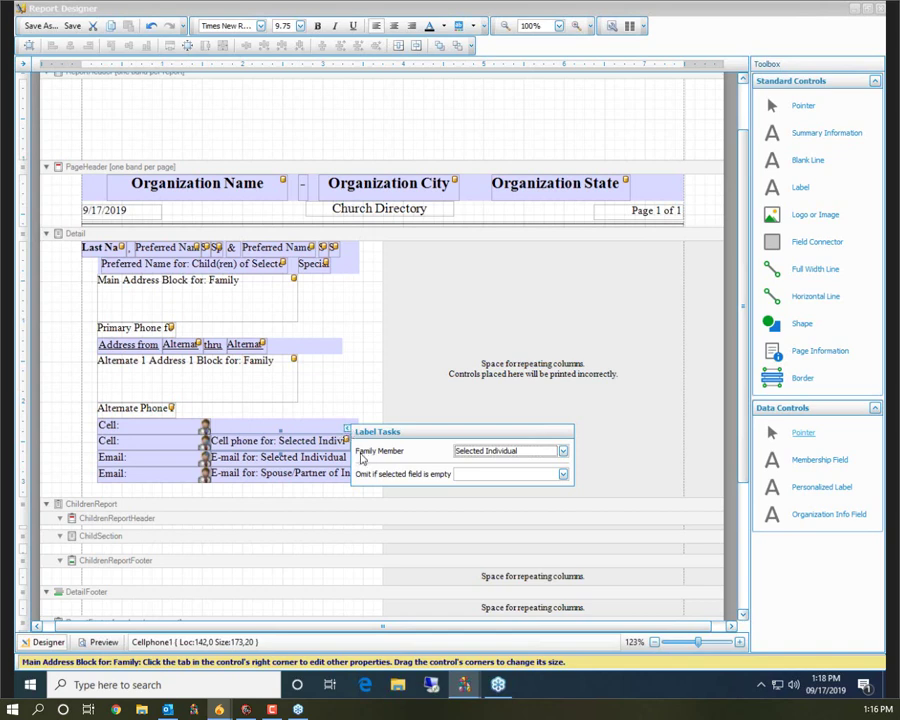
click(564, 452)
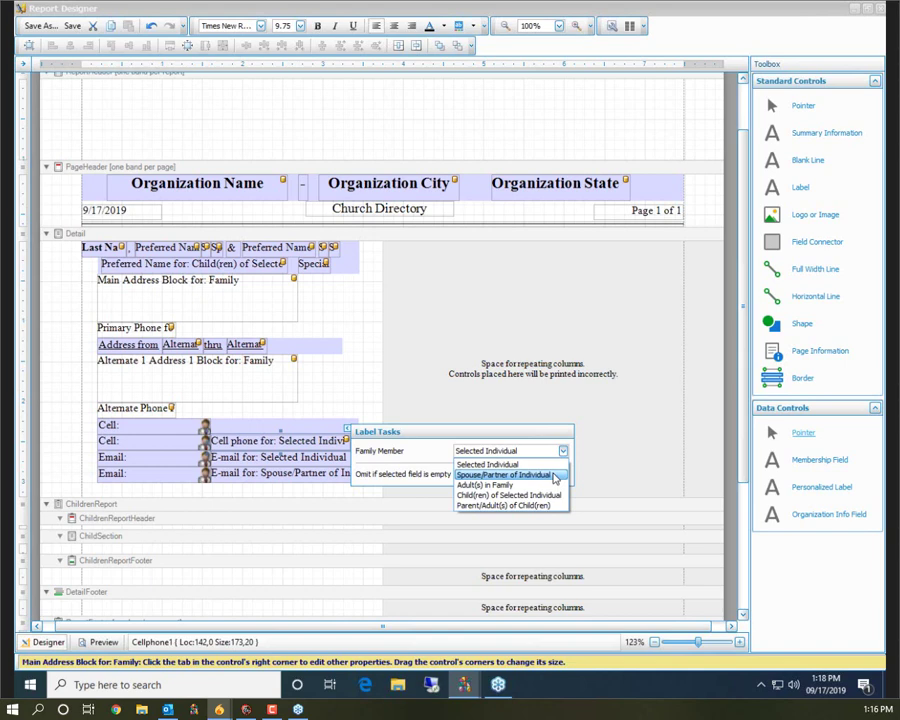
click(553, 475)
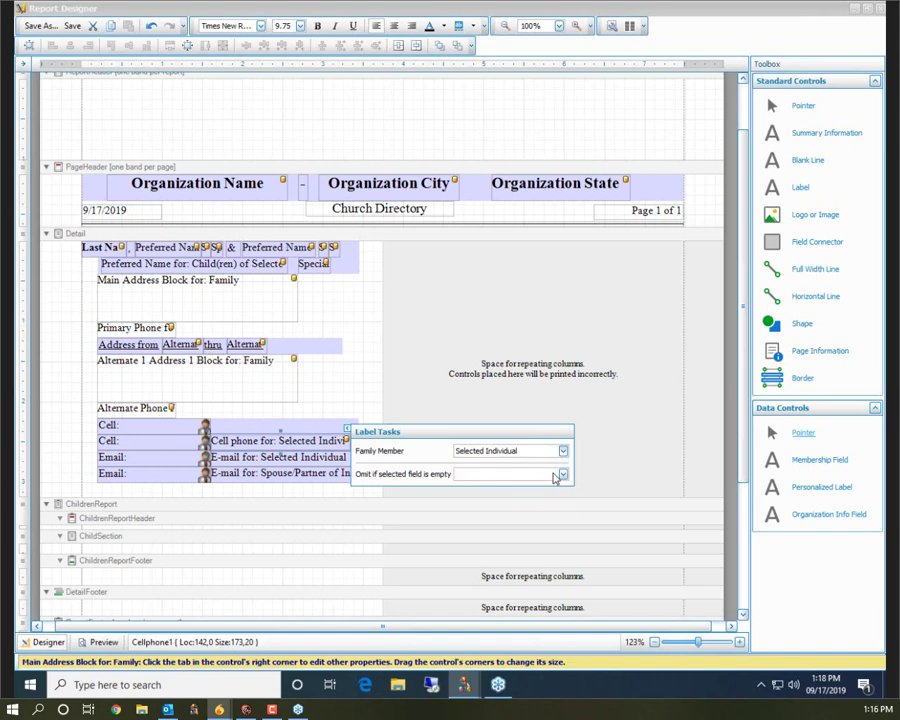
click(565, 372)
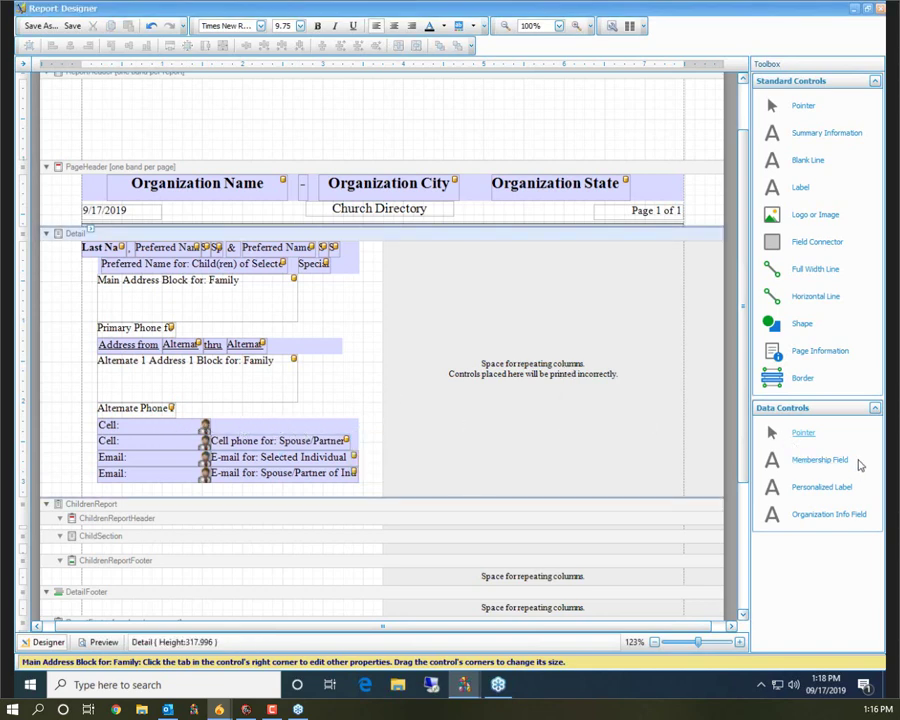
Add a Cell phone membership field for the Selected Individual beside the first Cell label and widen it to about 163 units.
drag(771, 459, 252, 429)
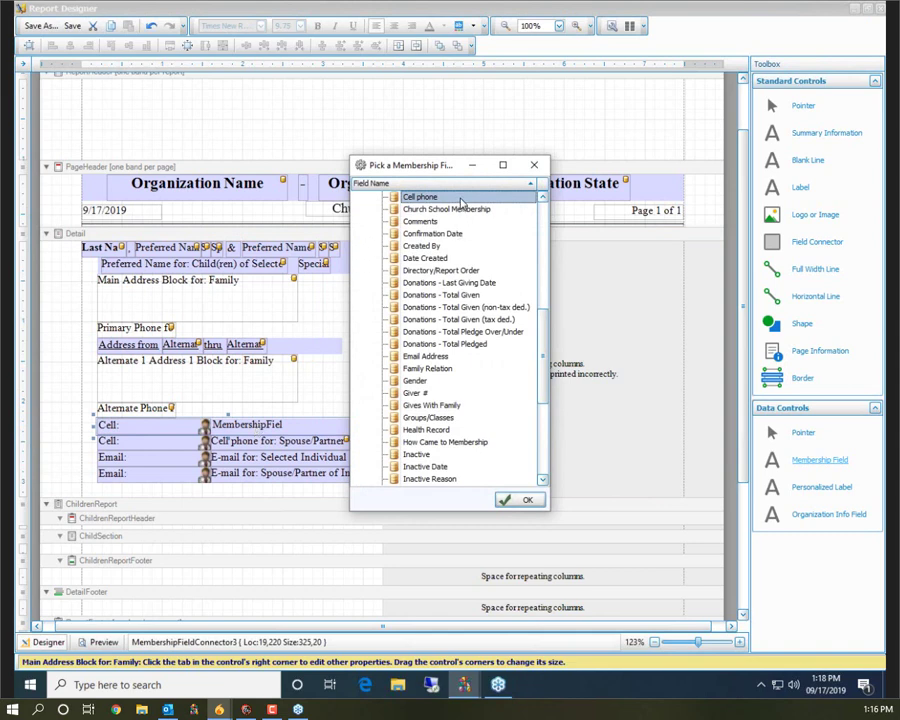
click(513, 503)
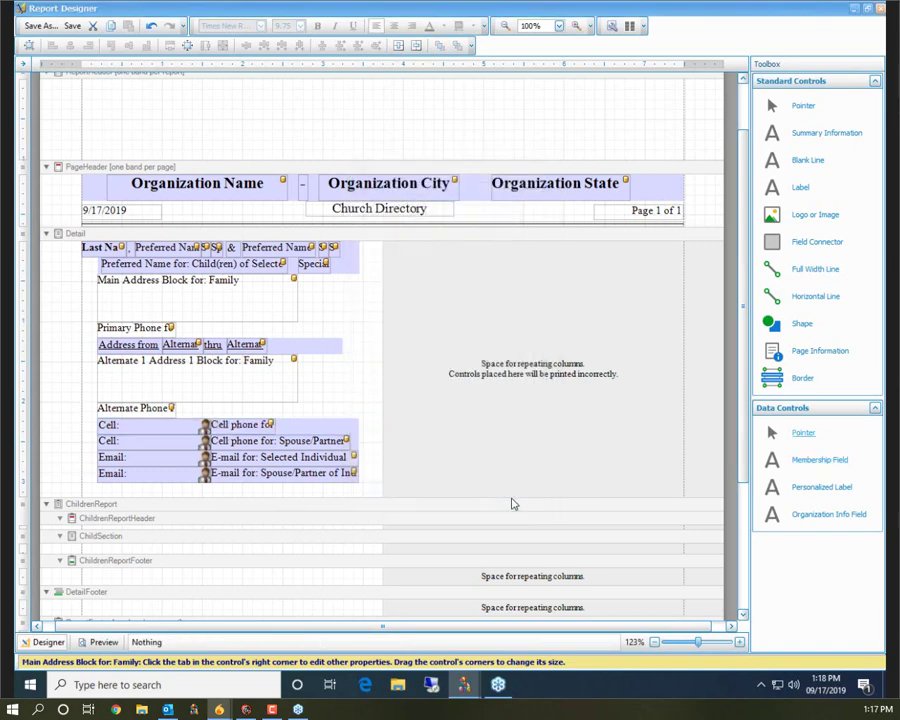
drag(282, 425, 343, 423)
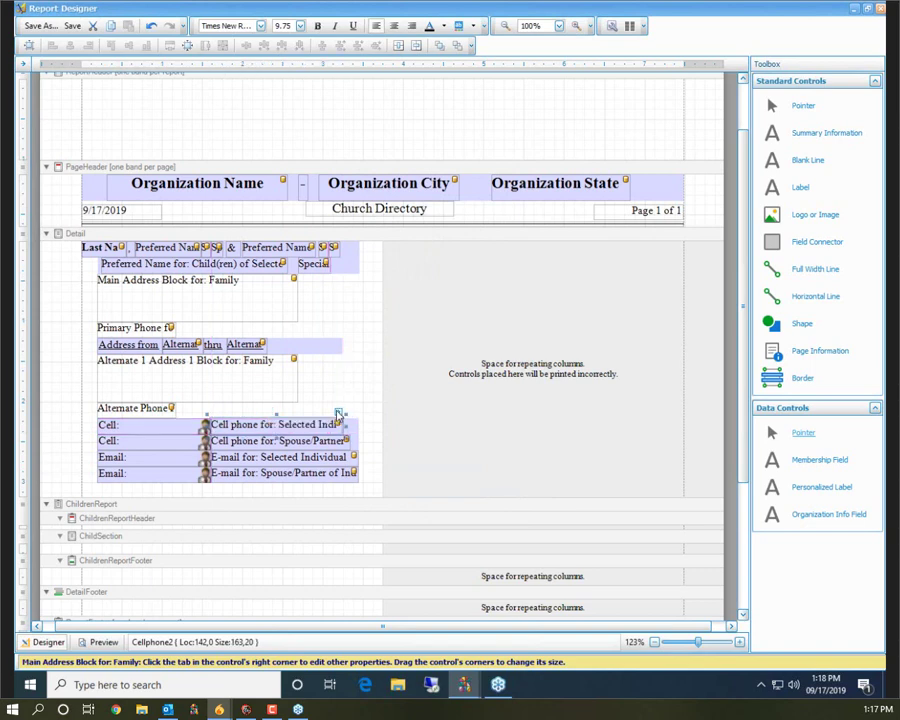
click(338, 412)
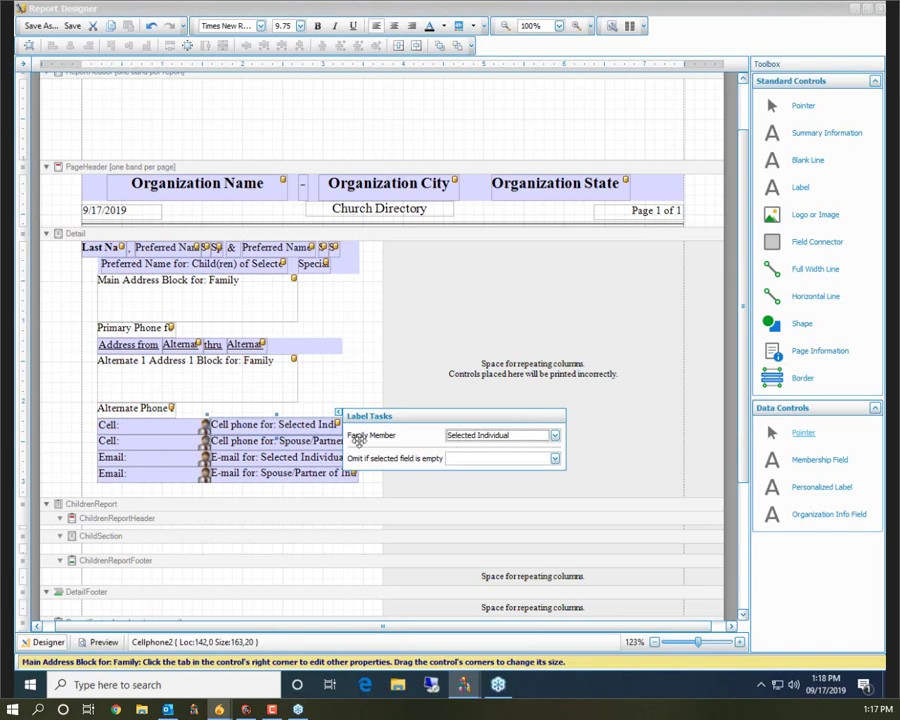
click(311, 376)
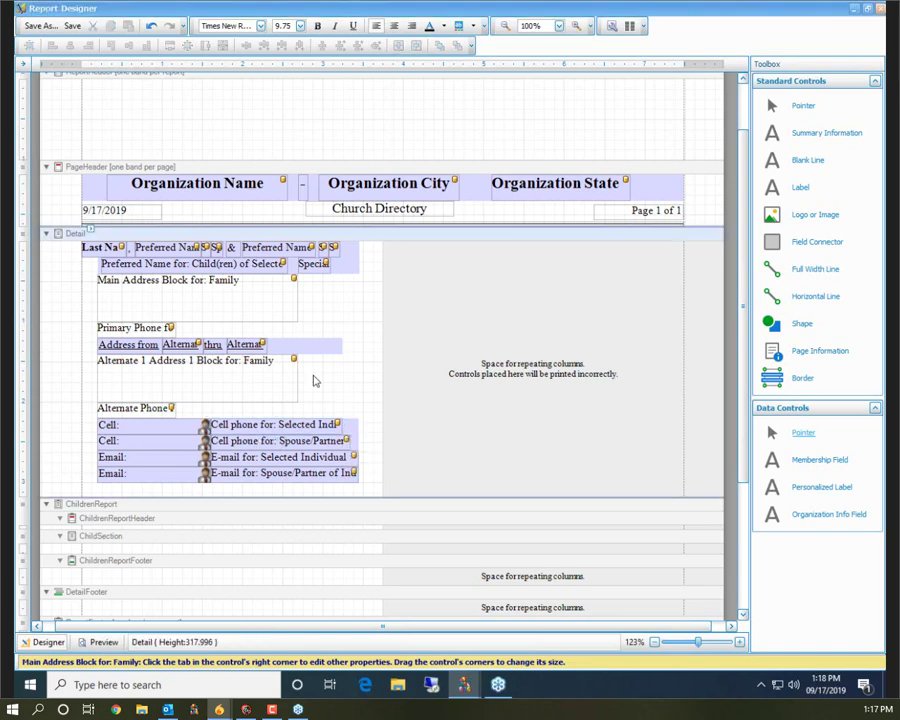
Set the second Cell label to be omitted if Cell phone for: Spouse/Partner of Individual is empty.
click(162, 442)
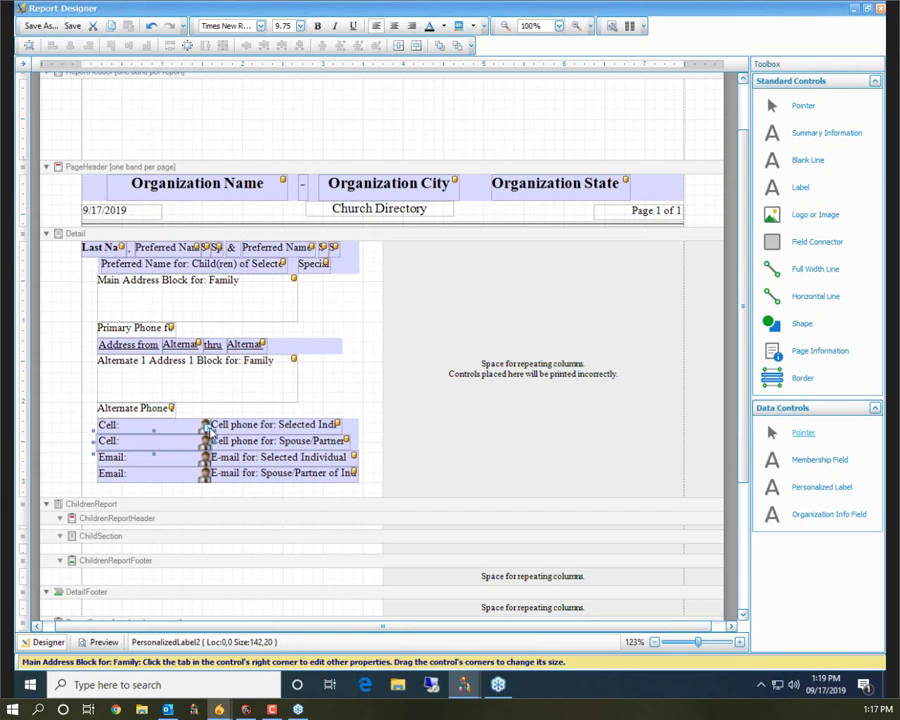
click(206, 440)
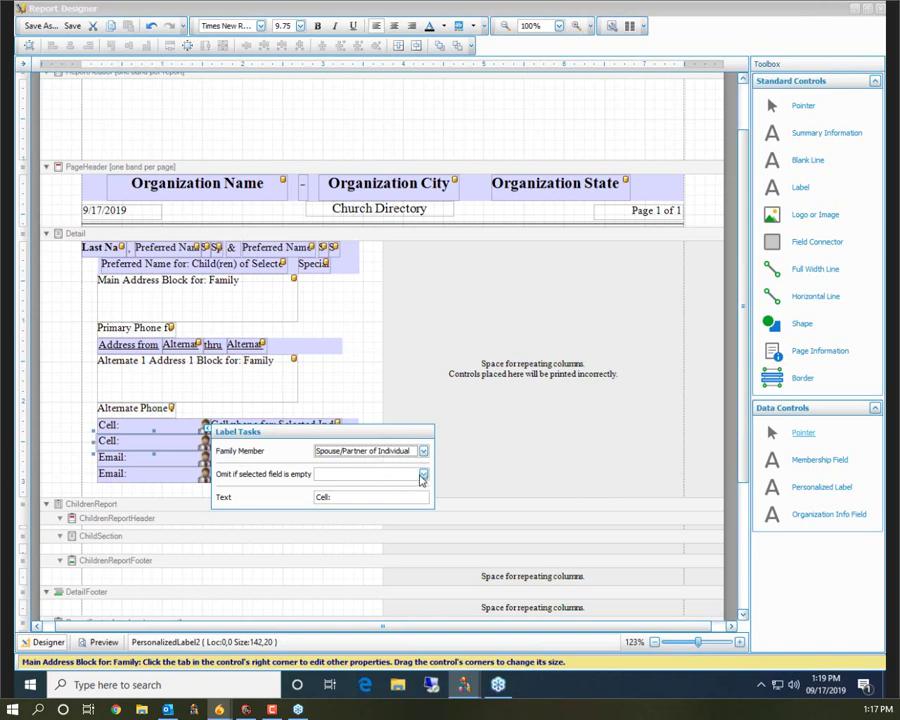
click(422, 475)
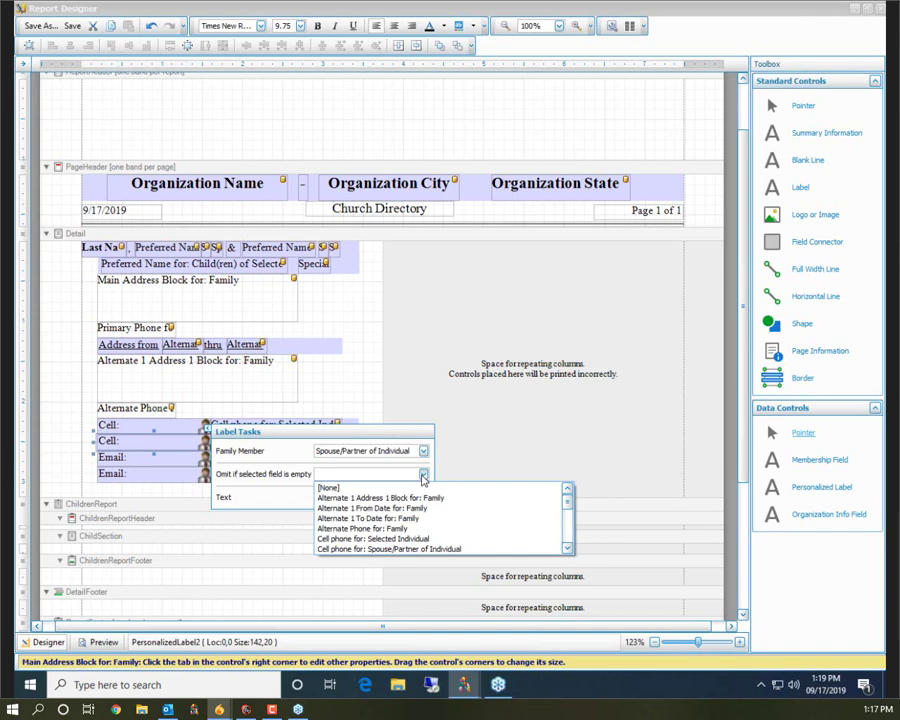
click(414, 550)
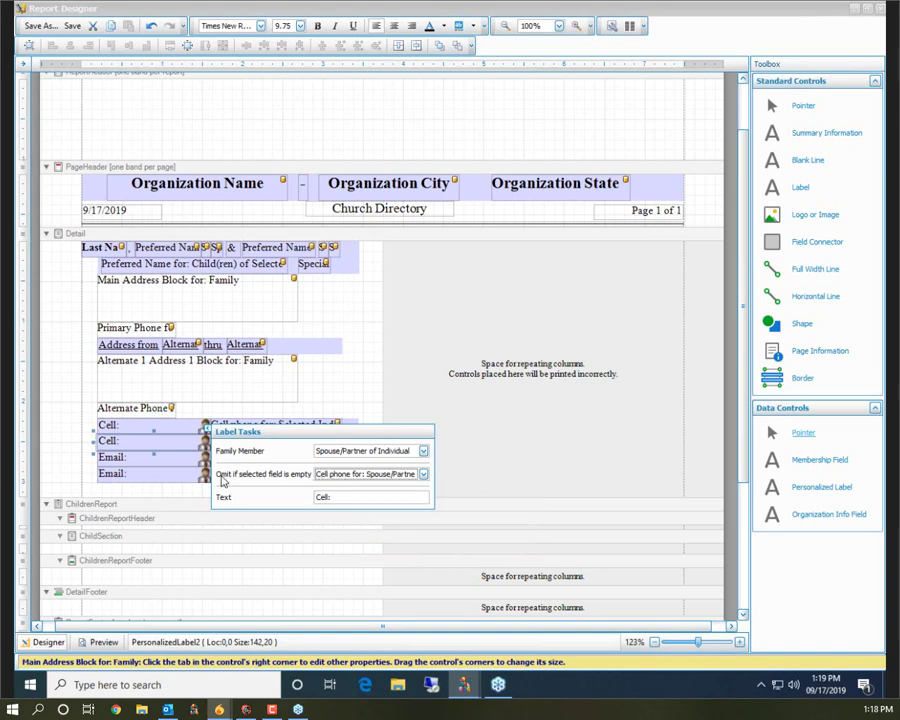
click(491, 375)
Set the first Cell label to be omitted if Cell phone for: Selected Individual is empty.
click(214, 421)
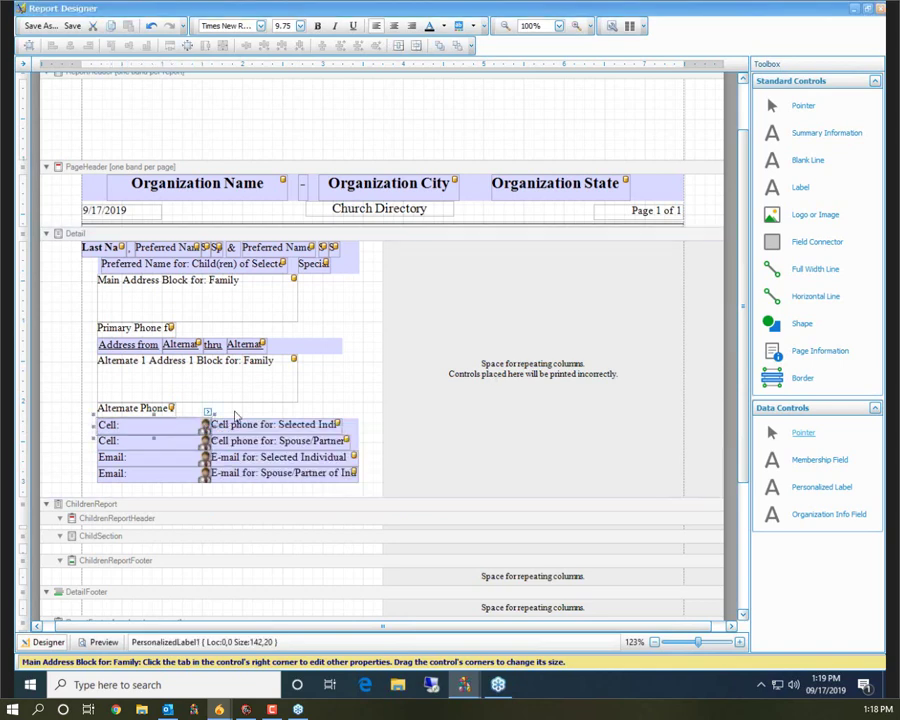
click(208, 412)
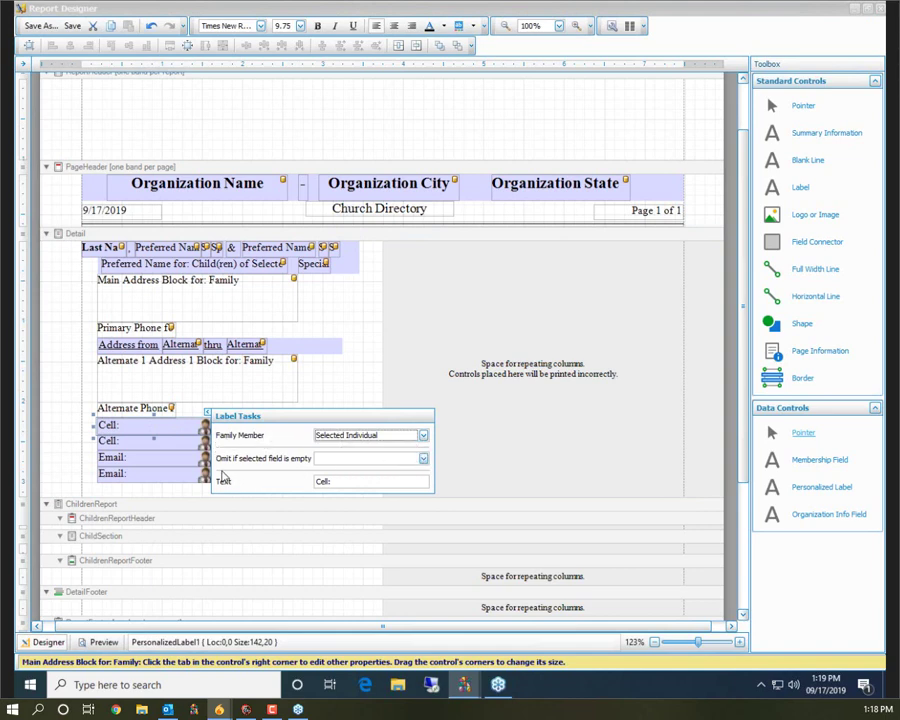
click(424, 460)
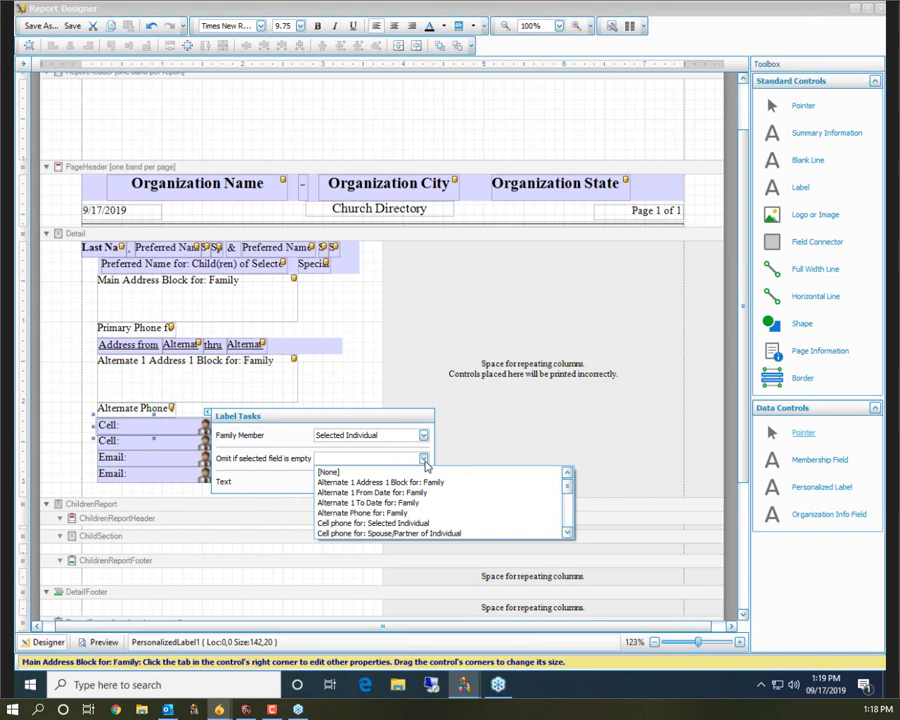
click(427, 524)
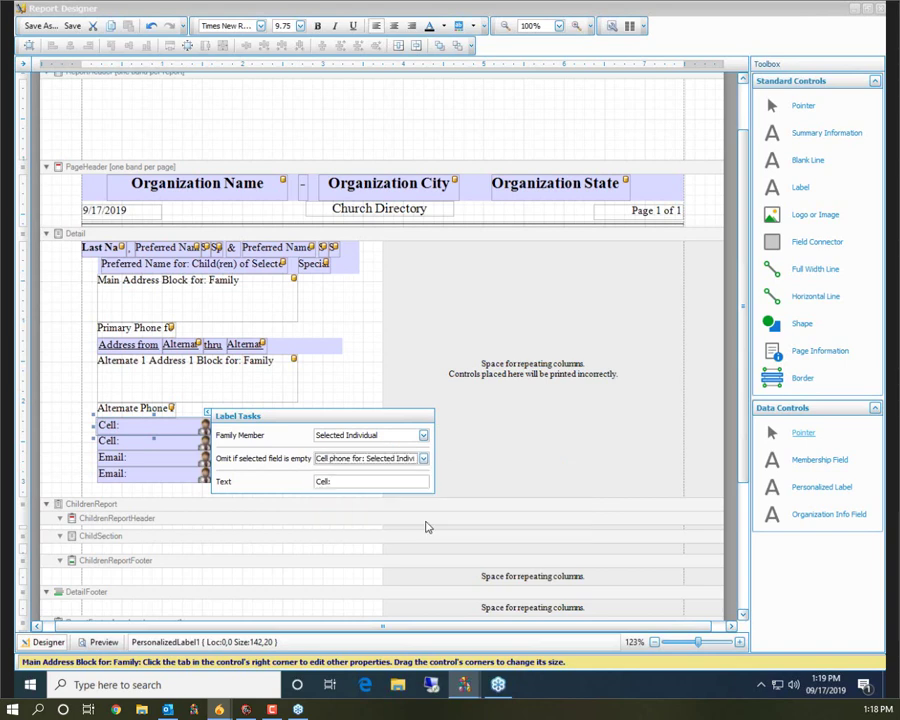
click(404, 391)
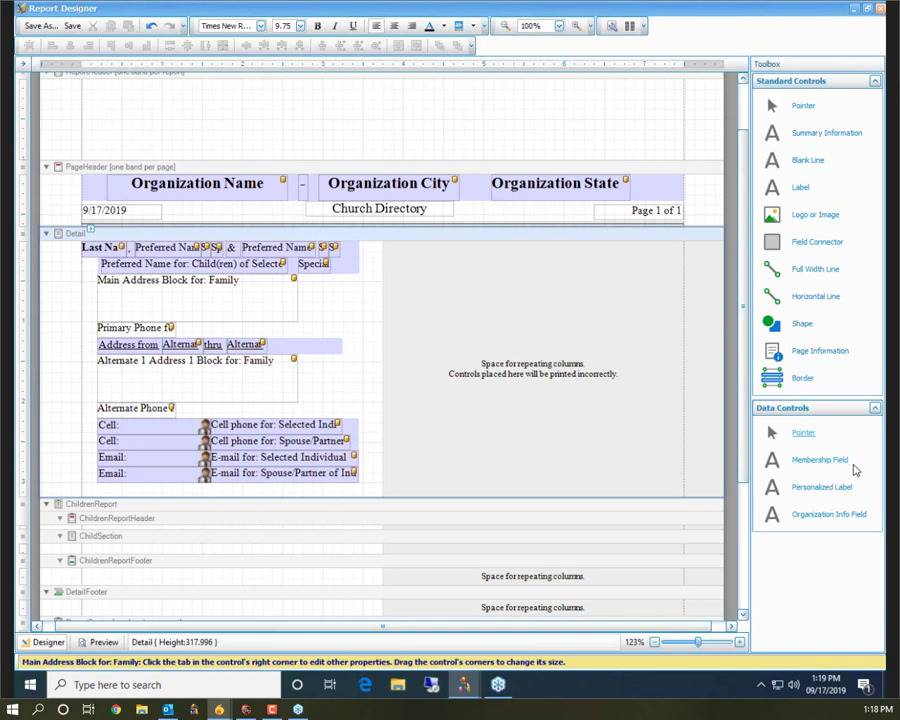
Try placing a Cell phone membership field in the empty space beside the alternate address block and undo it.
drag(815, 467, 345, 383)
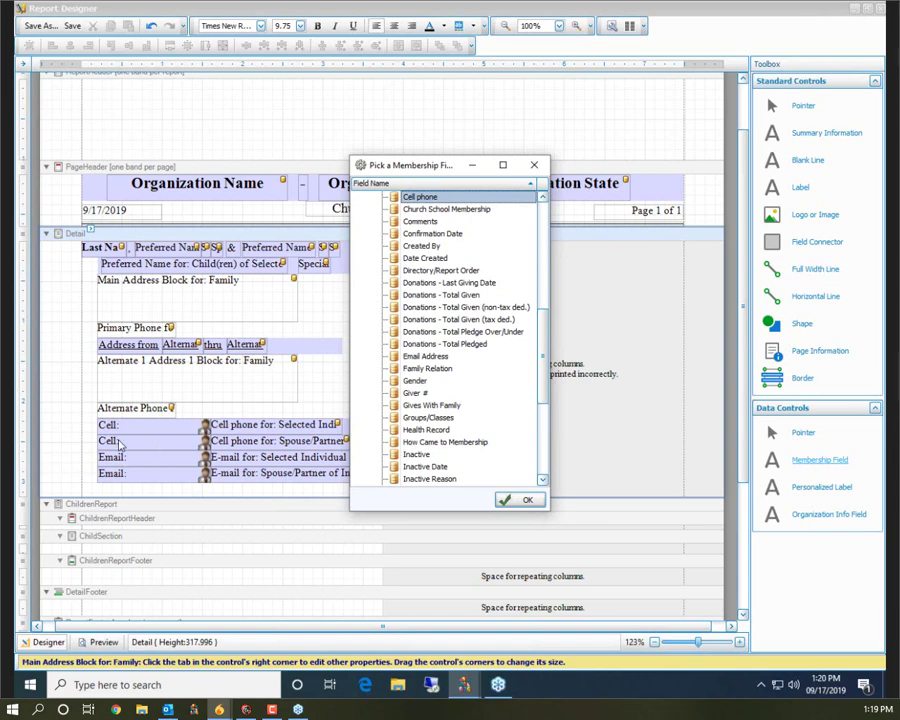
click(504, 501)
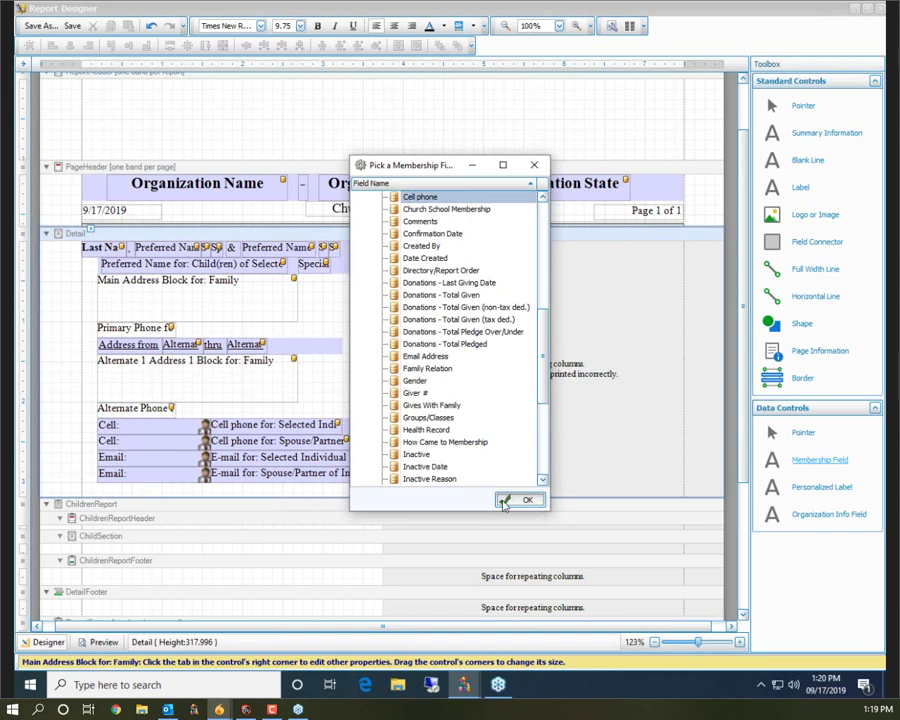
click(336, 383)
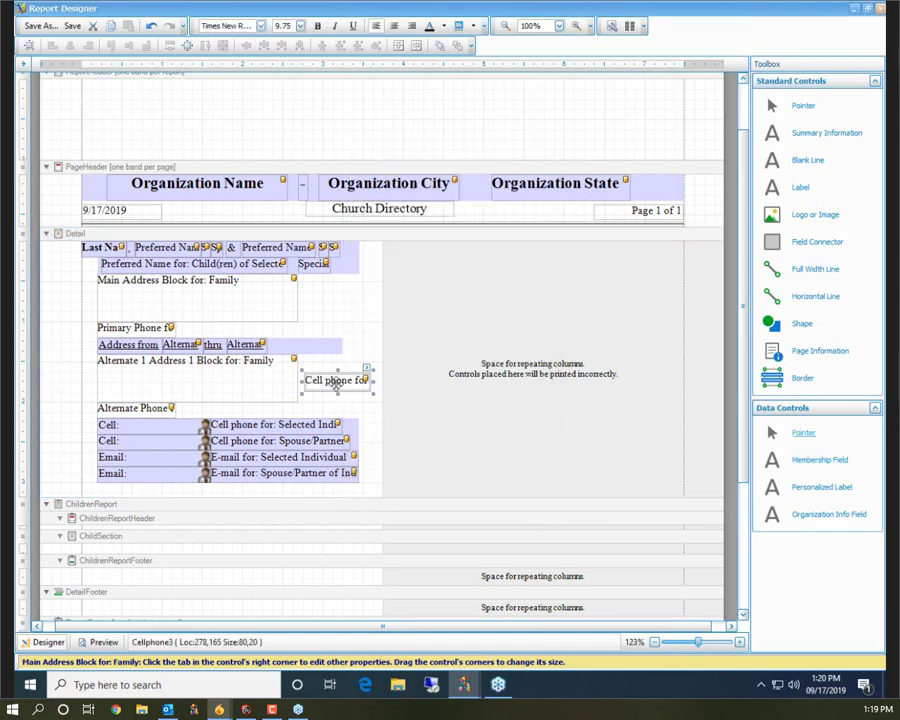
key(ctrl+z)
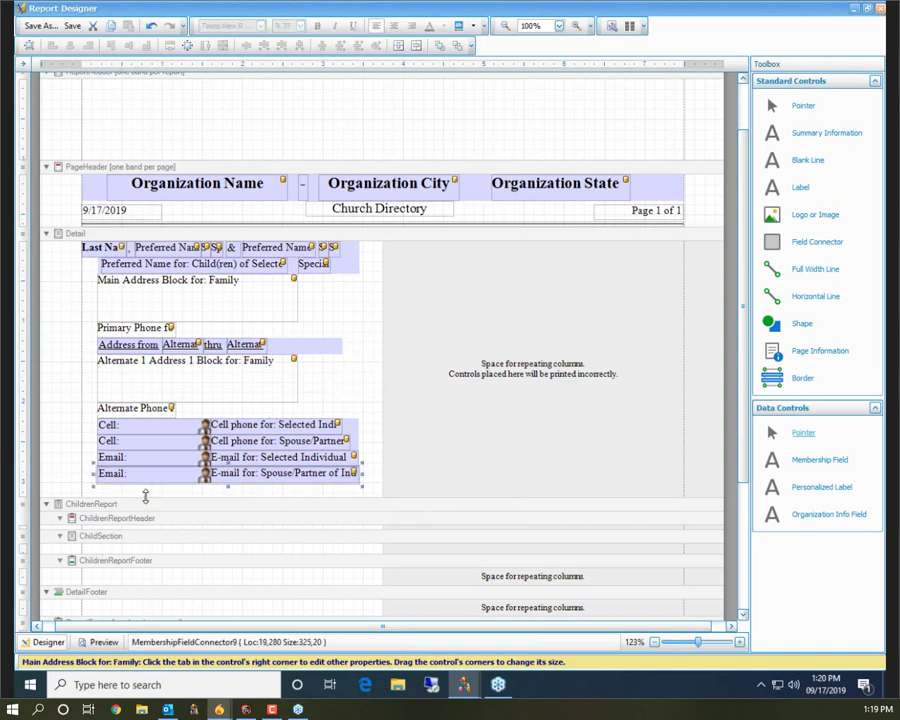
Extend the Detail band downward and shrink it back to end just below the last Email row.
drag(146, 499, 160, 546)
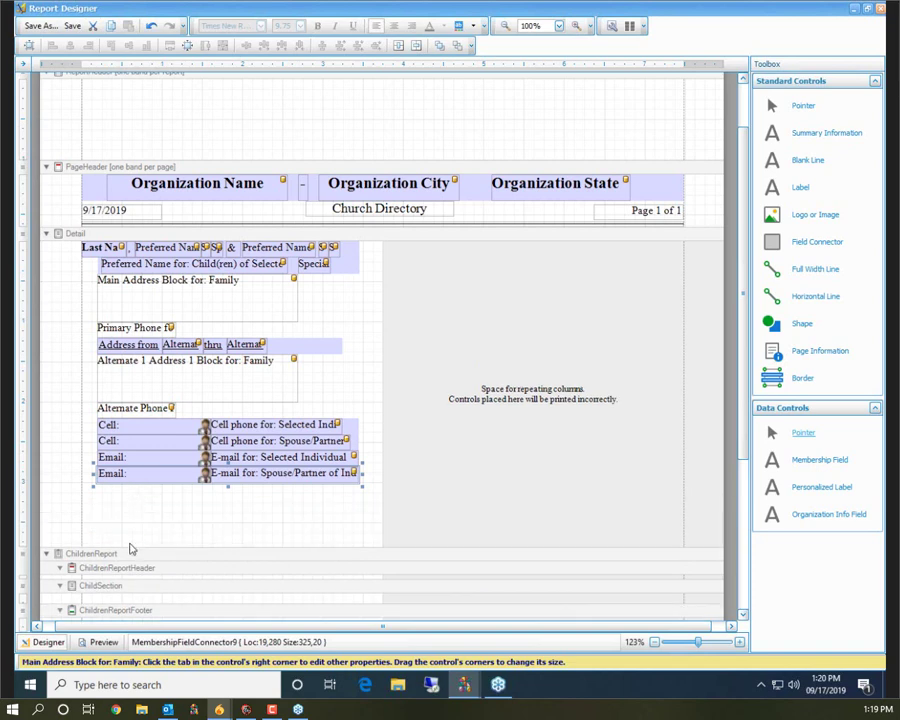
drag(135, 553, 135, 556)
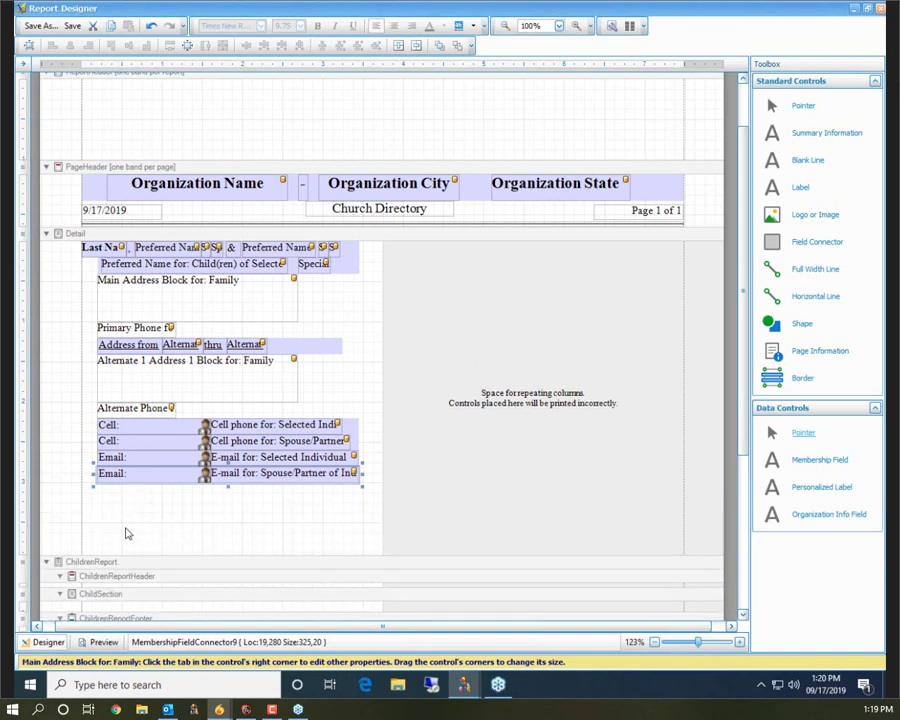
drag(143, 558, 143, 511)
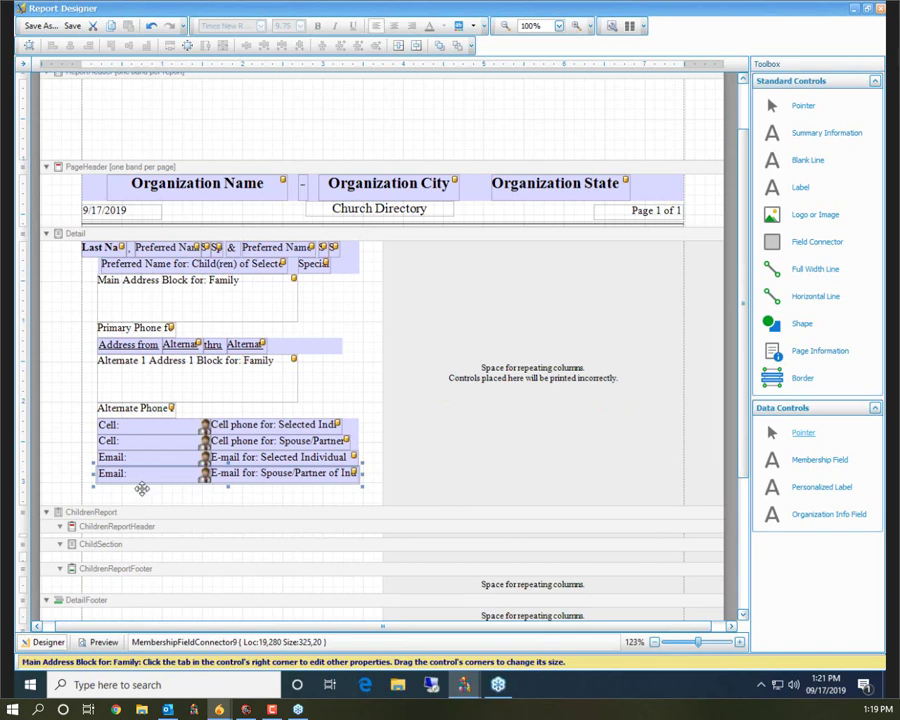
click(140, 514)
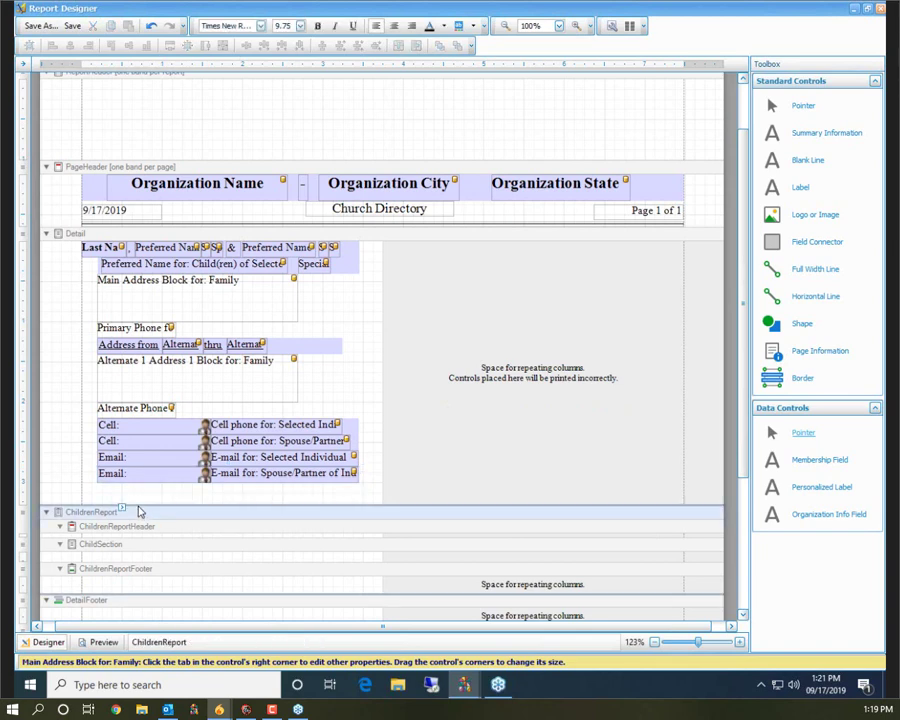
drag(139, 500, 139, 494)
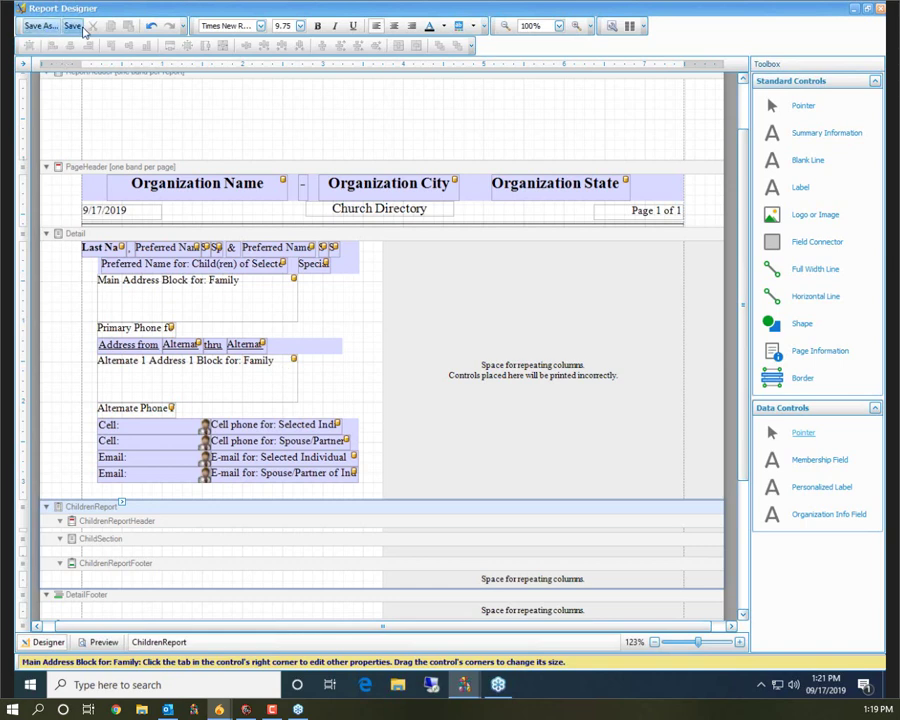
Save the edited template as a new layout named "2 Col Dir with Cell and Email 2019" and close the report designer.
click(40, 25)
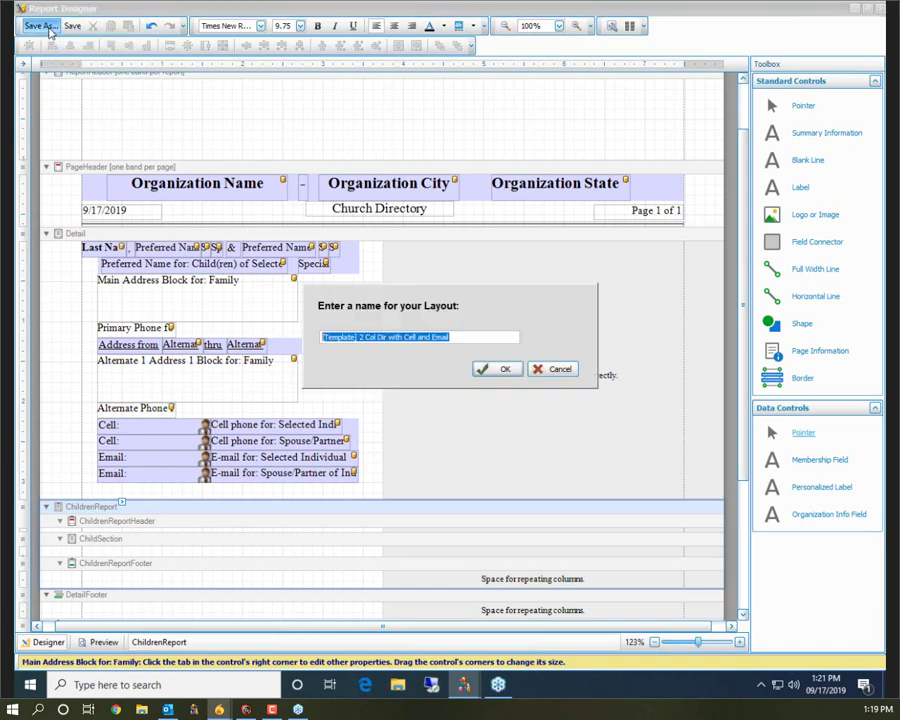
click(357, 337)
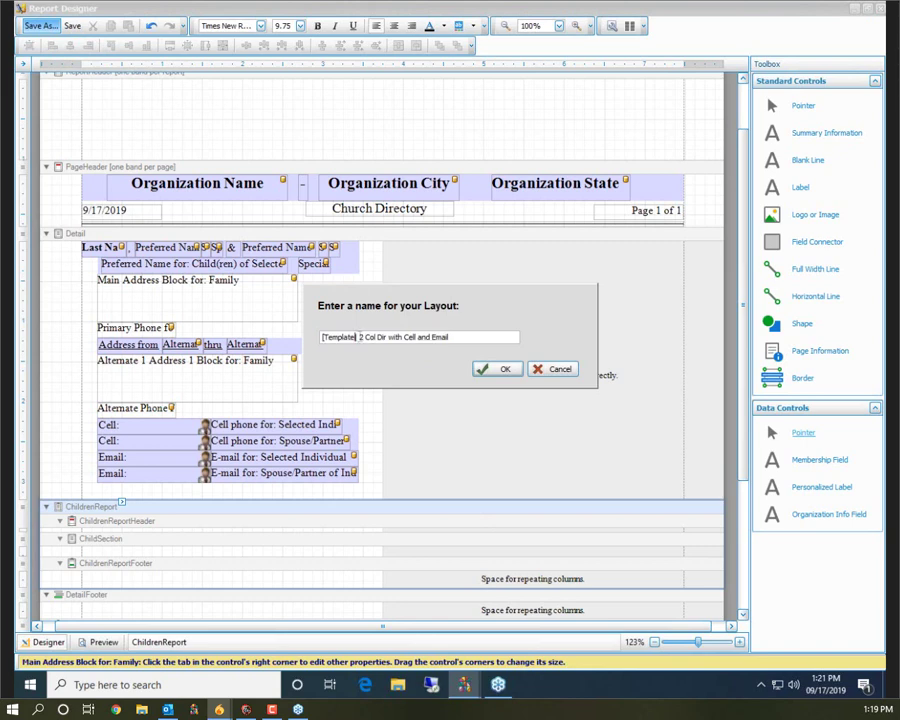
key(BackSpace)
key(BackSpace)
key(BackSpace)
key(BackSpace)
key(BackSpace)
key(BackSpace)
key(BackSpace)
key(BackSpace)
key(BackSpace)
key(BackSpace)
key(BackSpace)
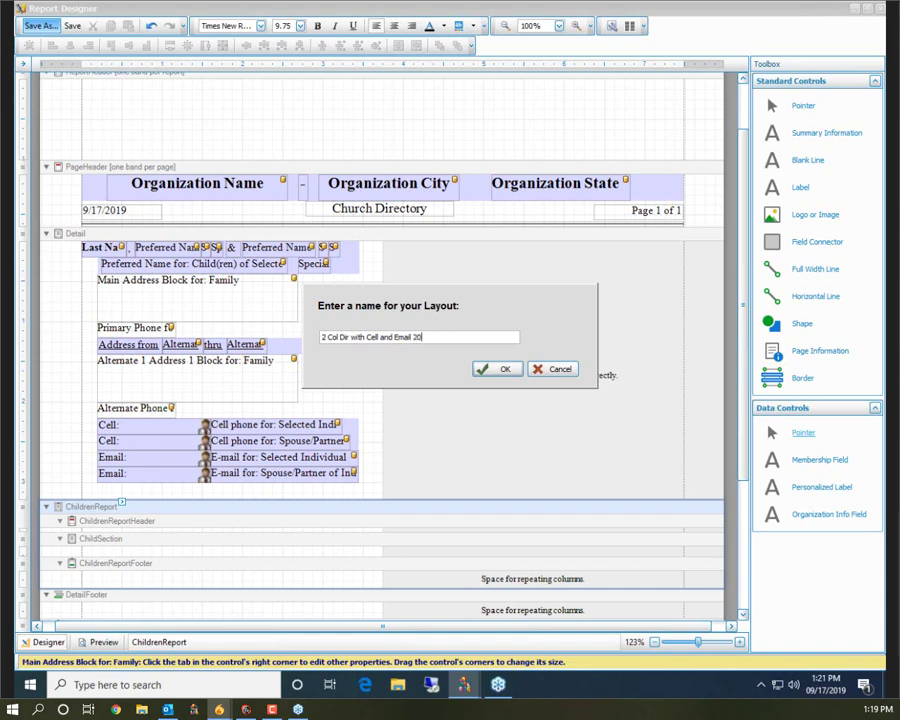
click(484, 368)
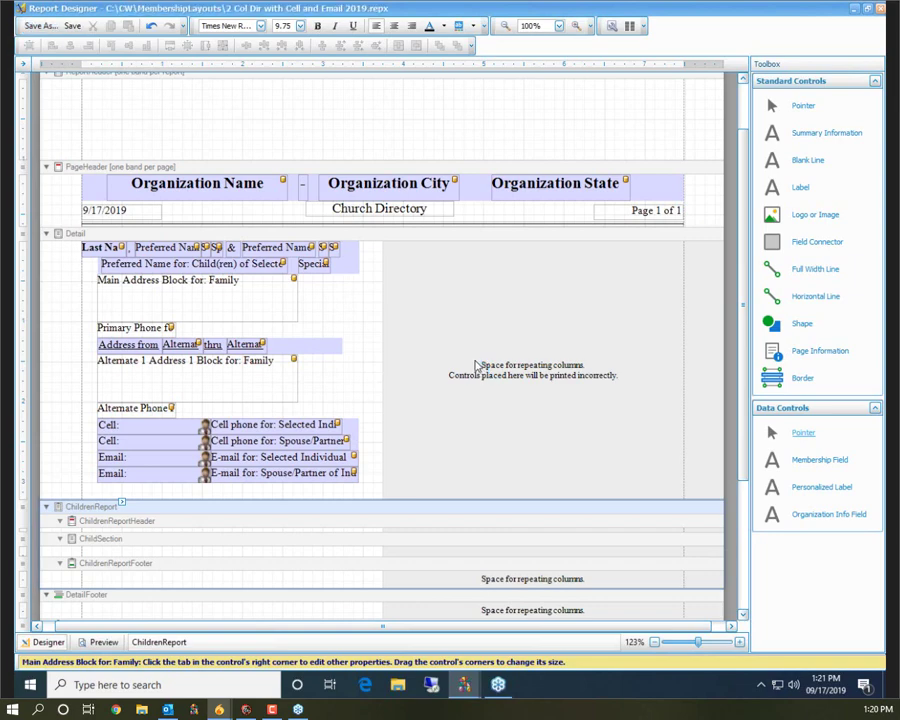
click(880, 8)
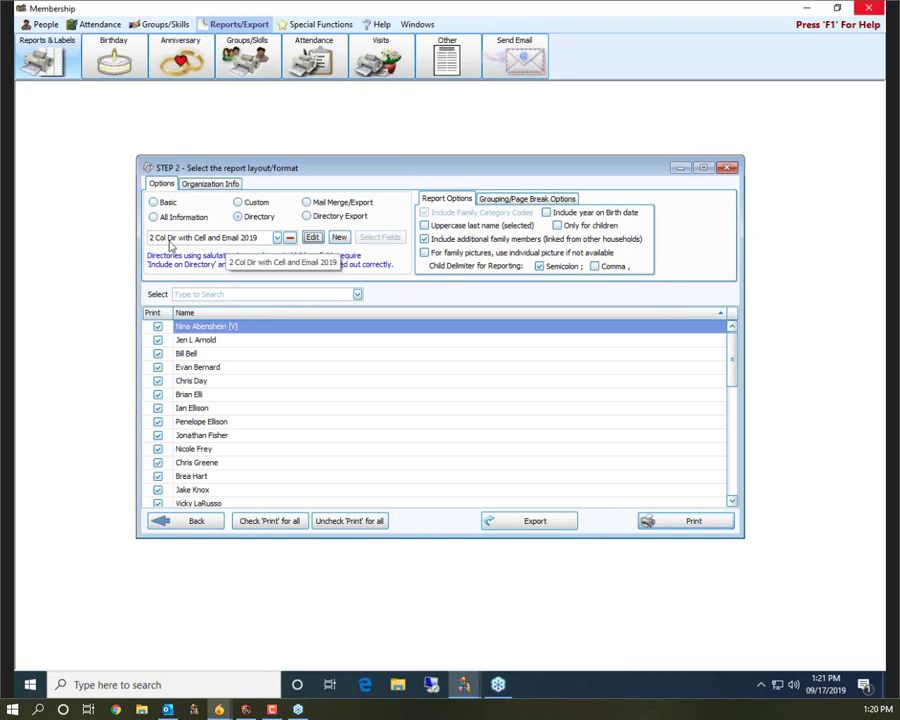
Preview the printed directory with the new layout, check the cell and email lines in the family entries, and close the preview.
click(698, 524)
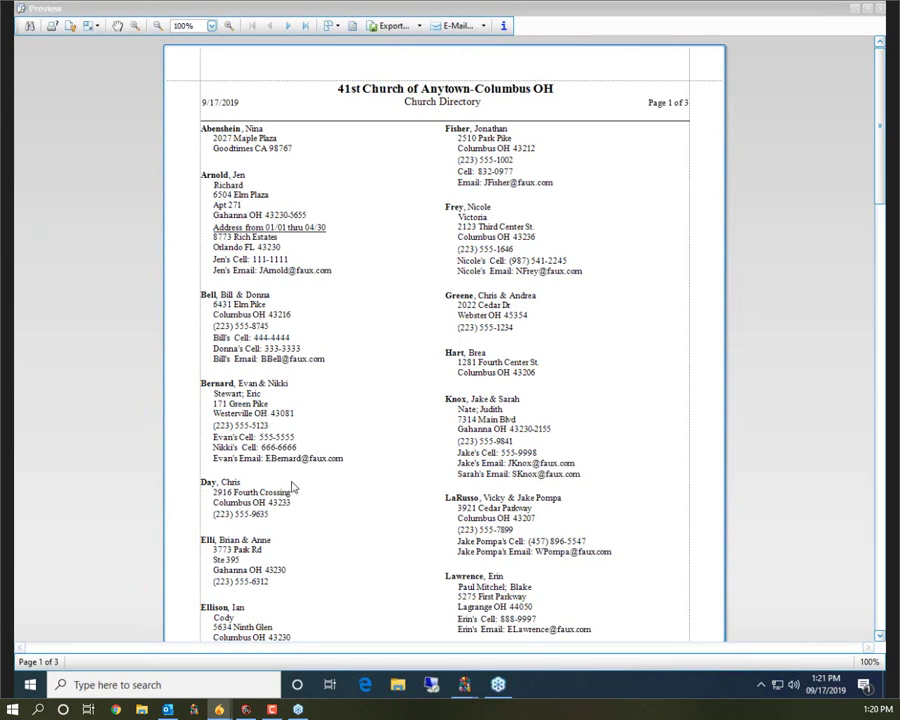
scroll(253, 292, down, 2)
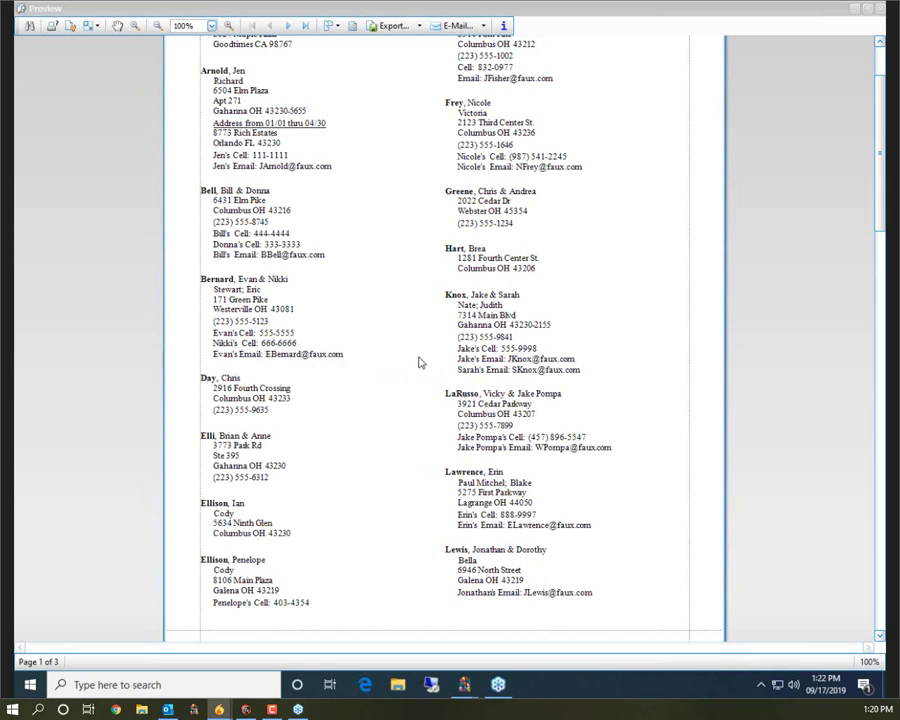
scroll(420, 364, down, 10)
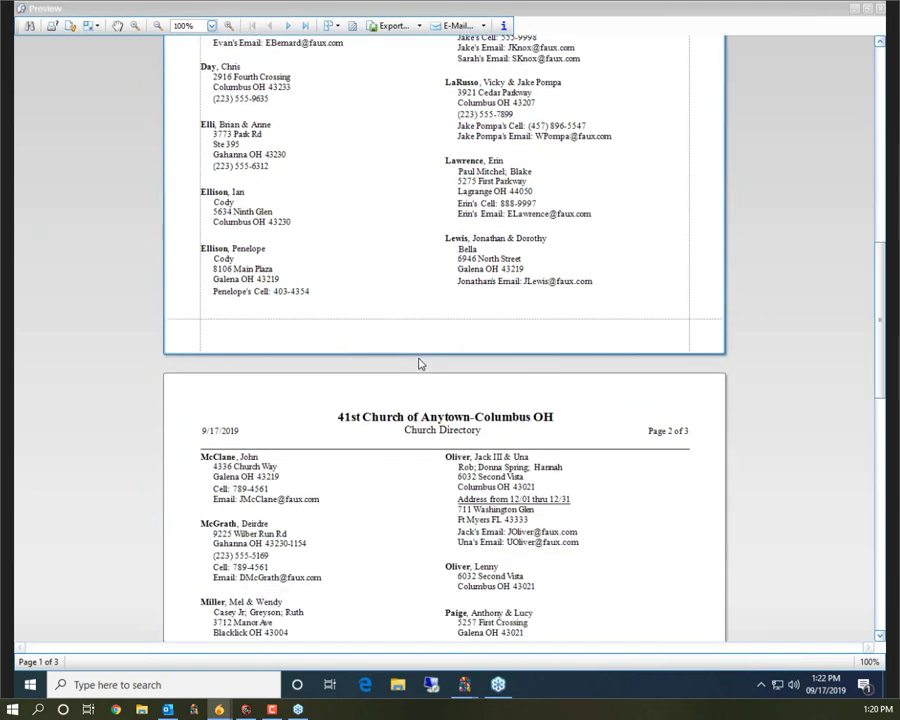
scroll(420, 364, up, 12)
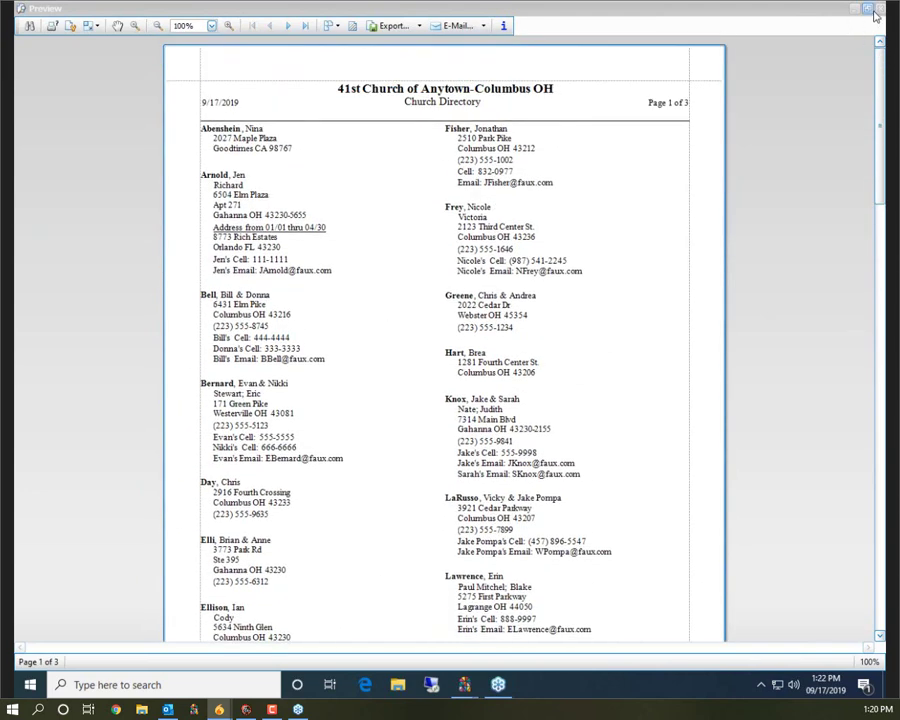
key(Escape)
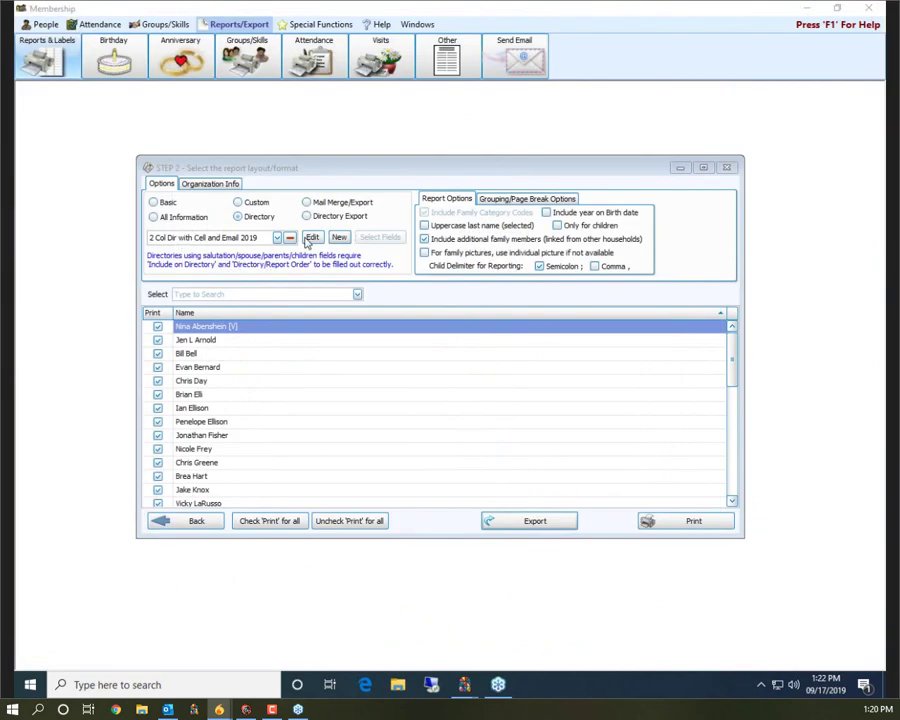